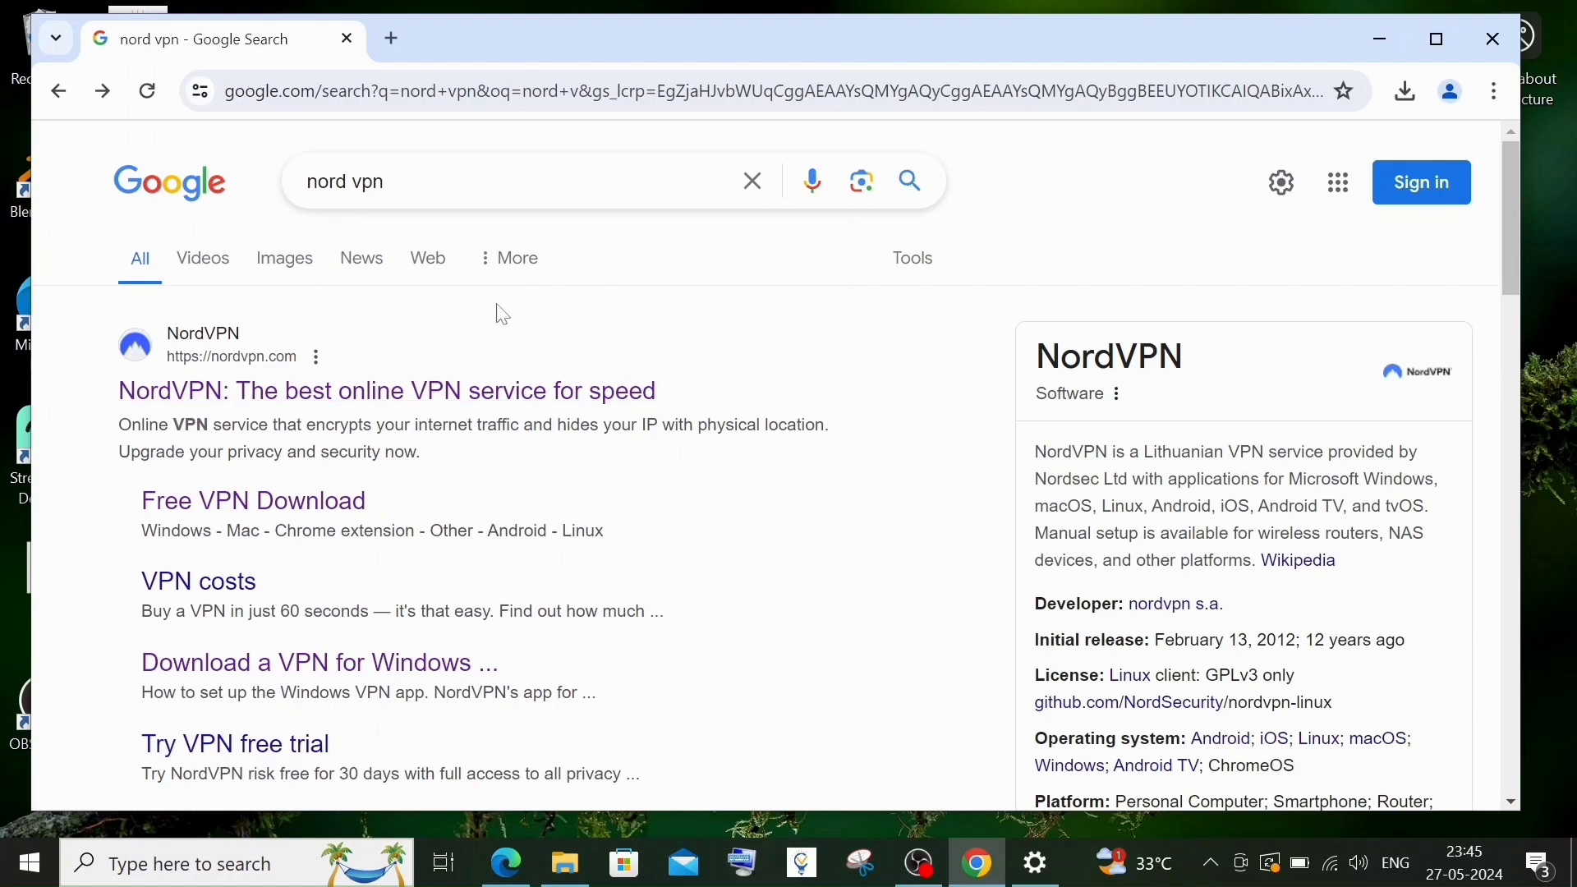
Open nordvpn.com from the results, glance at the Nord Account login and sign-up pages, then close that tab.
{"action": "left_click", "coordinate": [354, 391]}
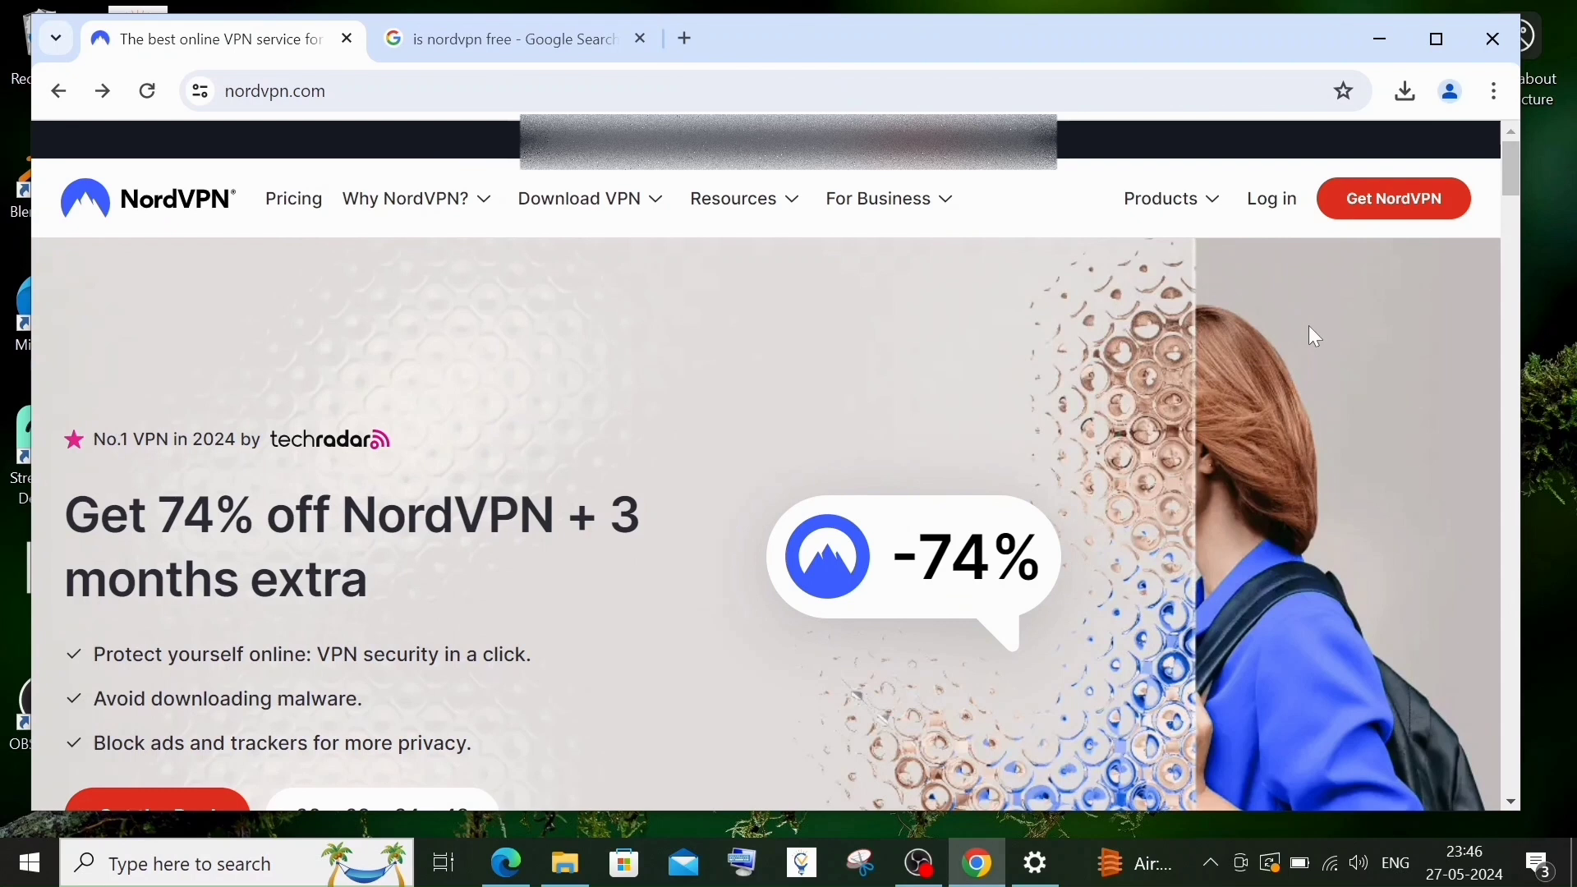
{"action": "left_click", "coordinate": [1272, 220]}
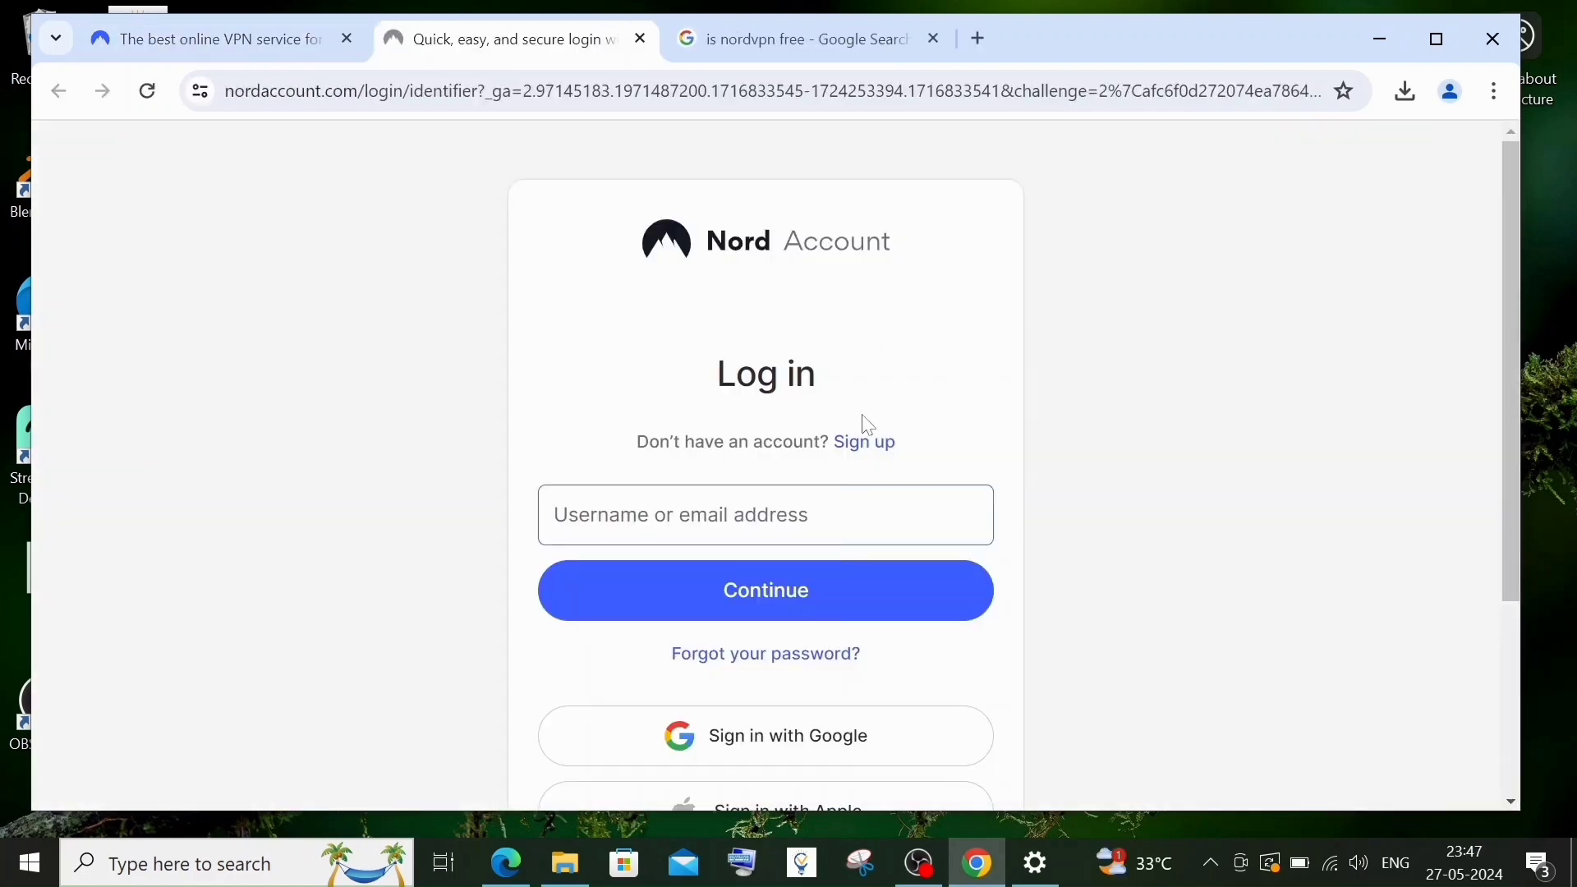
{"action": "left_click", "coordinate": [864, 452]}
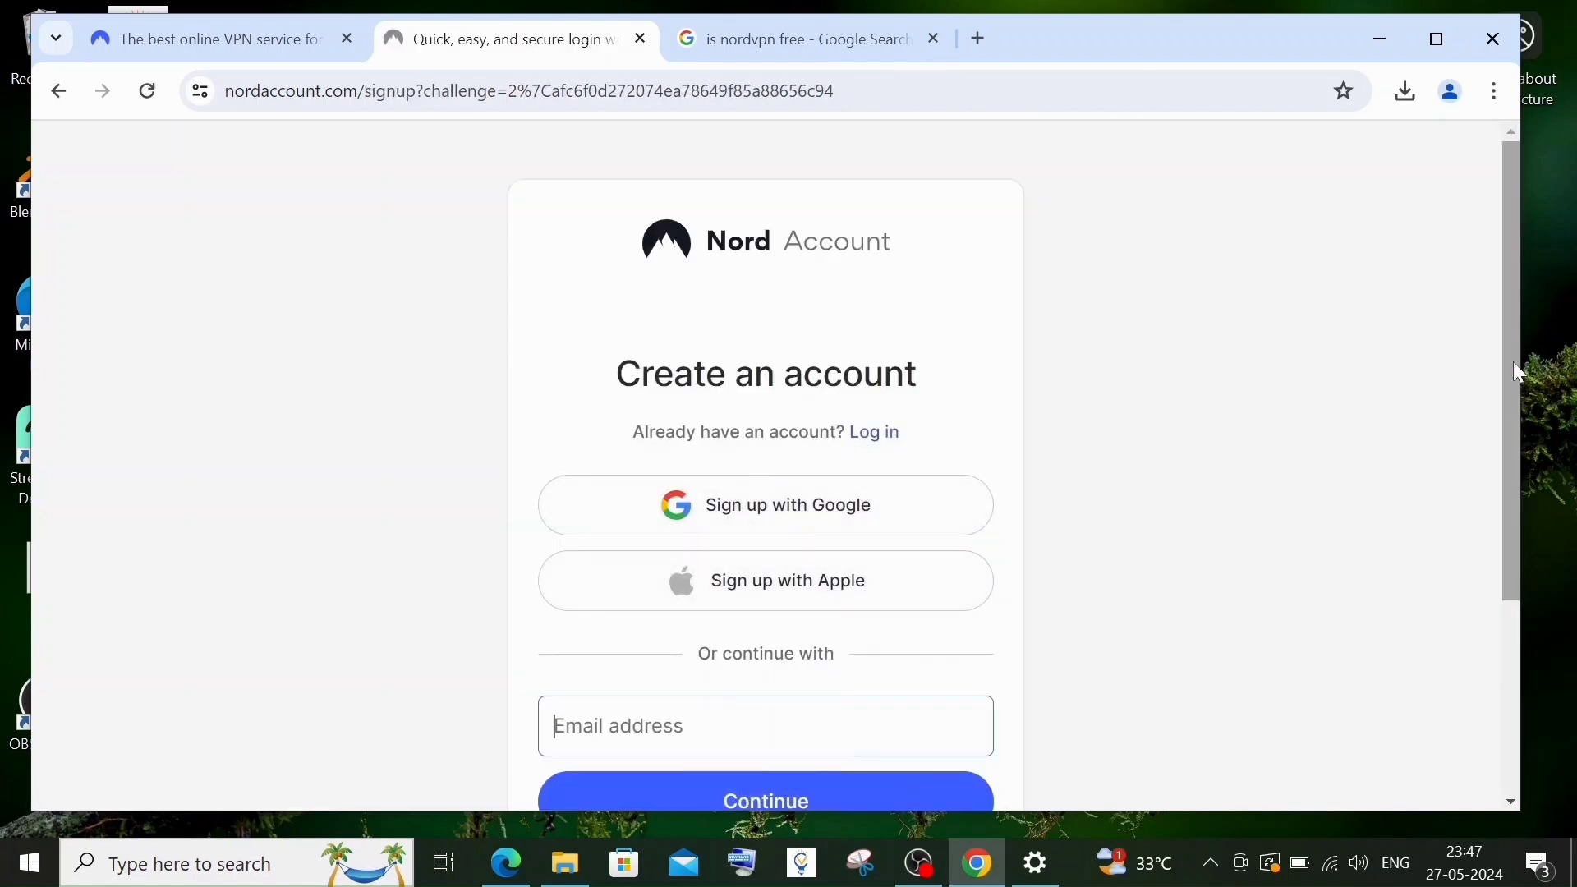
{"action": "mouse_move", "coordinate": [1513, 361]}
{"action": "left_mouse_down"}
{"action": "mouse_move", "coordinate": [1510, 472]}
{"action": "mouse_move", "coordinate": [1504, 394]}
{"action": "left_mouse_up"}
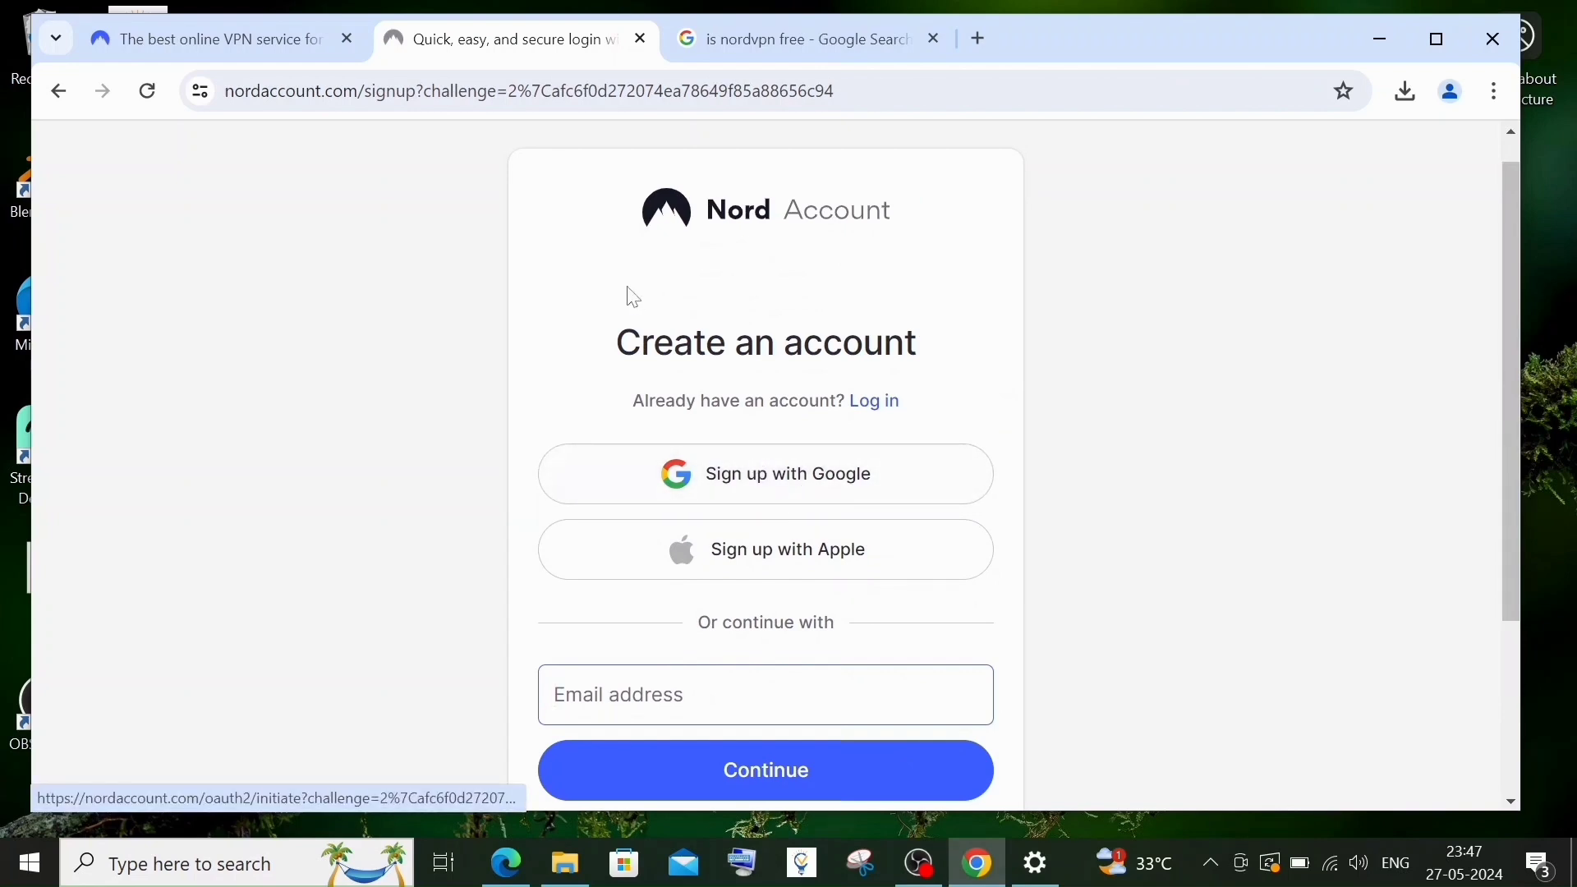
{"action": "left_click", "coordinate": [641, 40]}
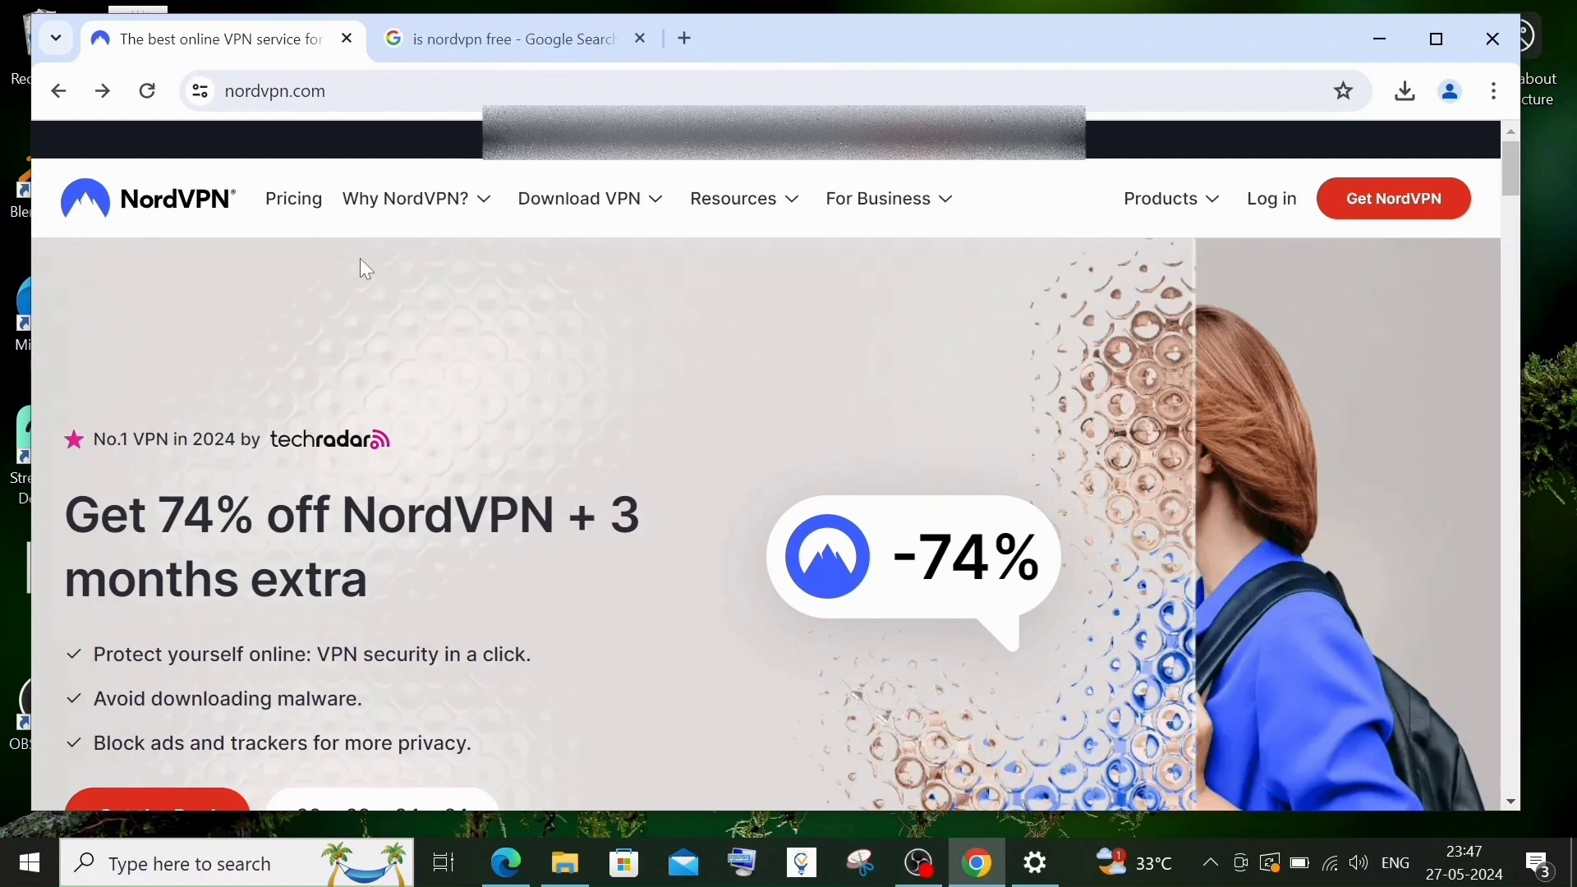
{"action": "left_click", "coordinate": [296, 218]}
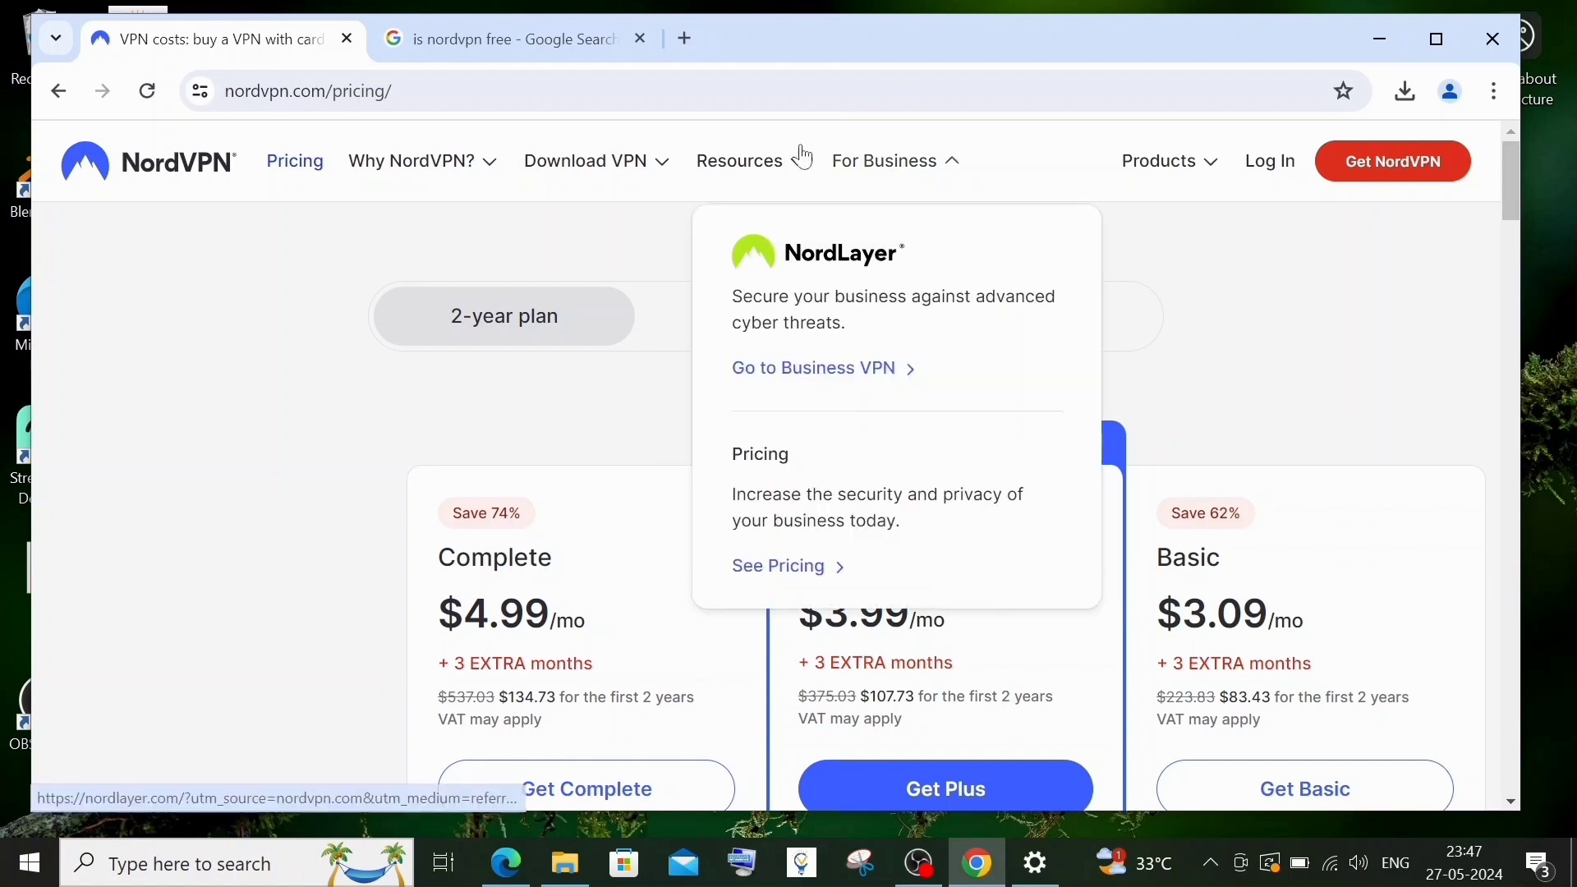
{"action": "left_click", "coordinate": [510, 51]}
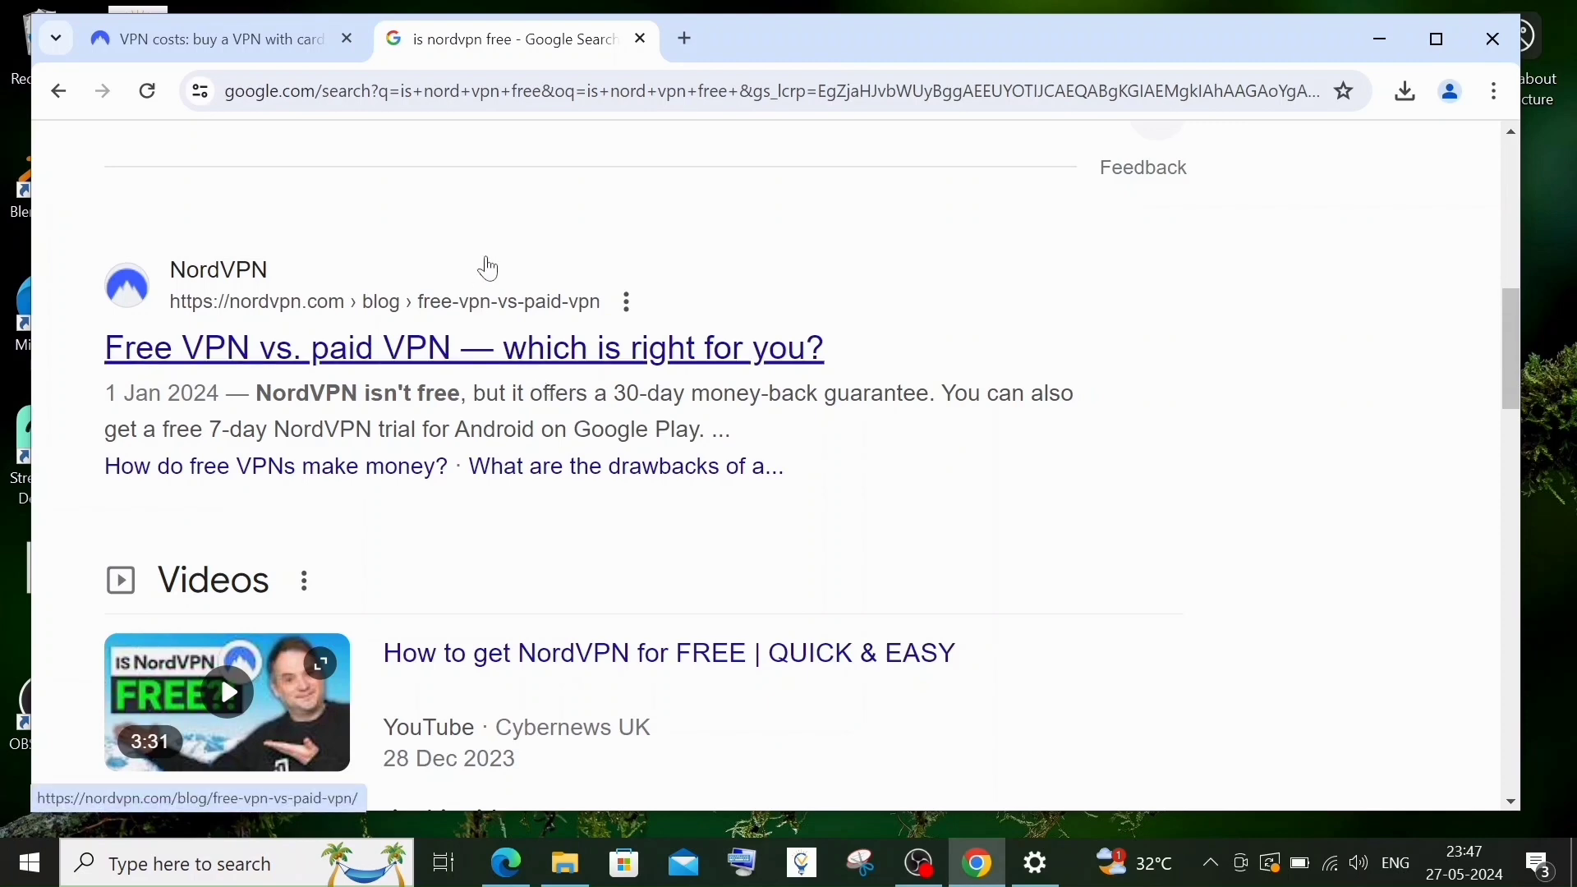
{"action": "left_click", "coordinate": [297, 45]}
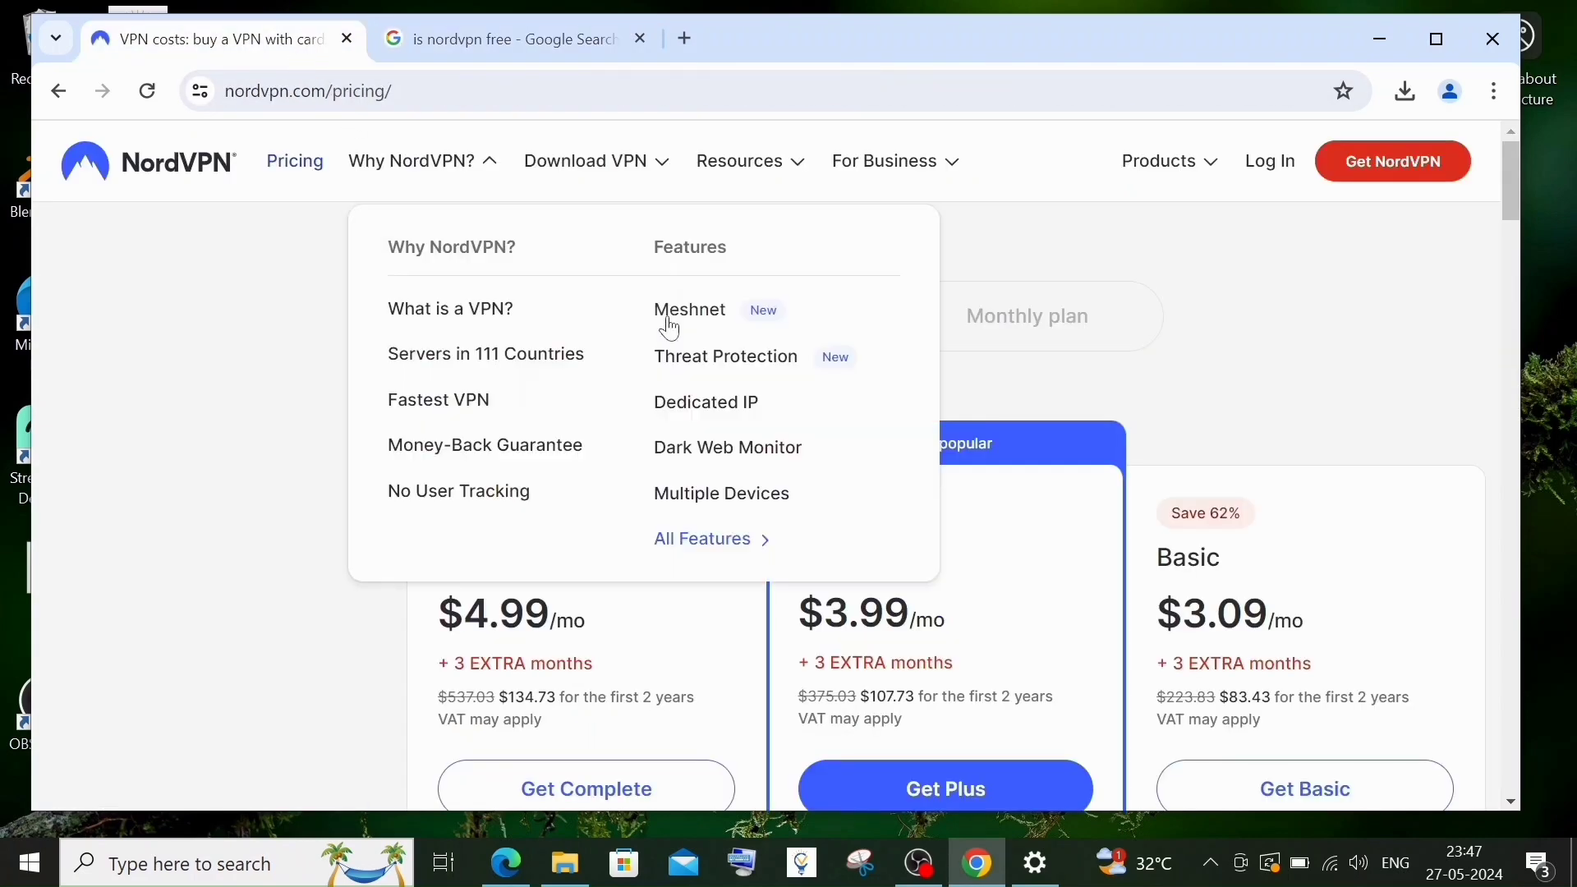
{"action": "scroll", "coordinate": [1504, 202], "scroll_direction": "down", "scroll_amount": 1}
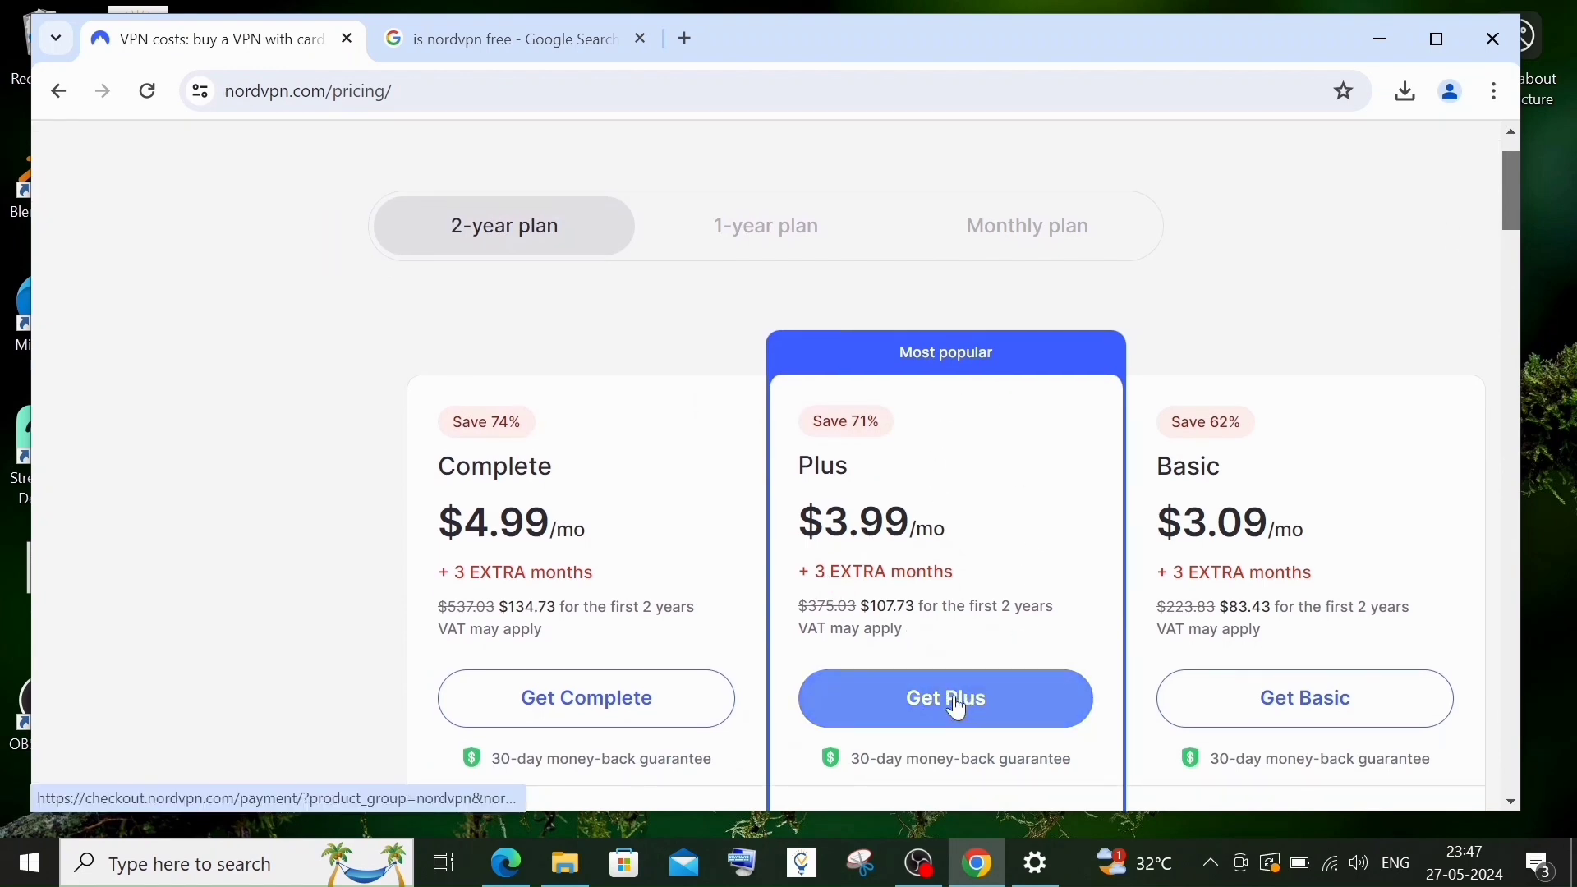
{"action": "left_click", "coordinate": [957, 708]}
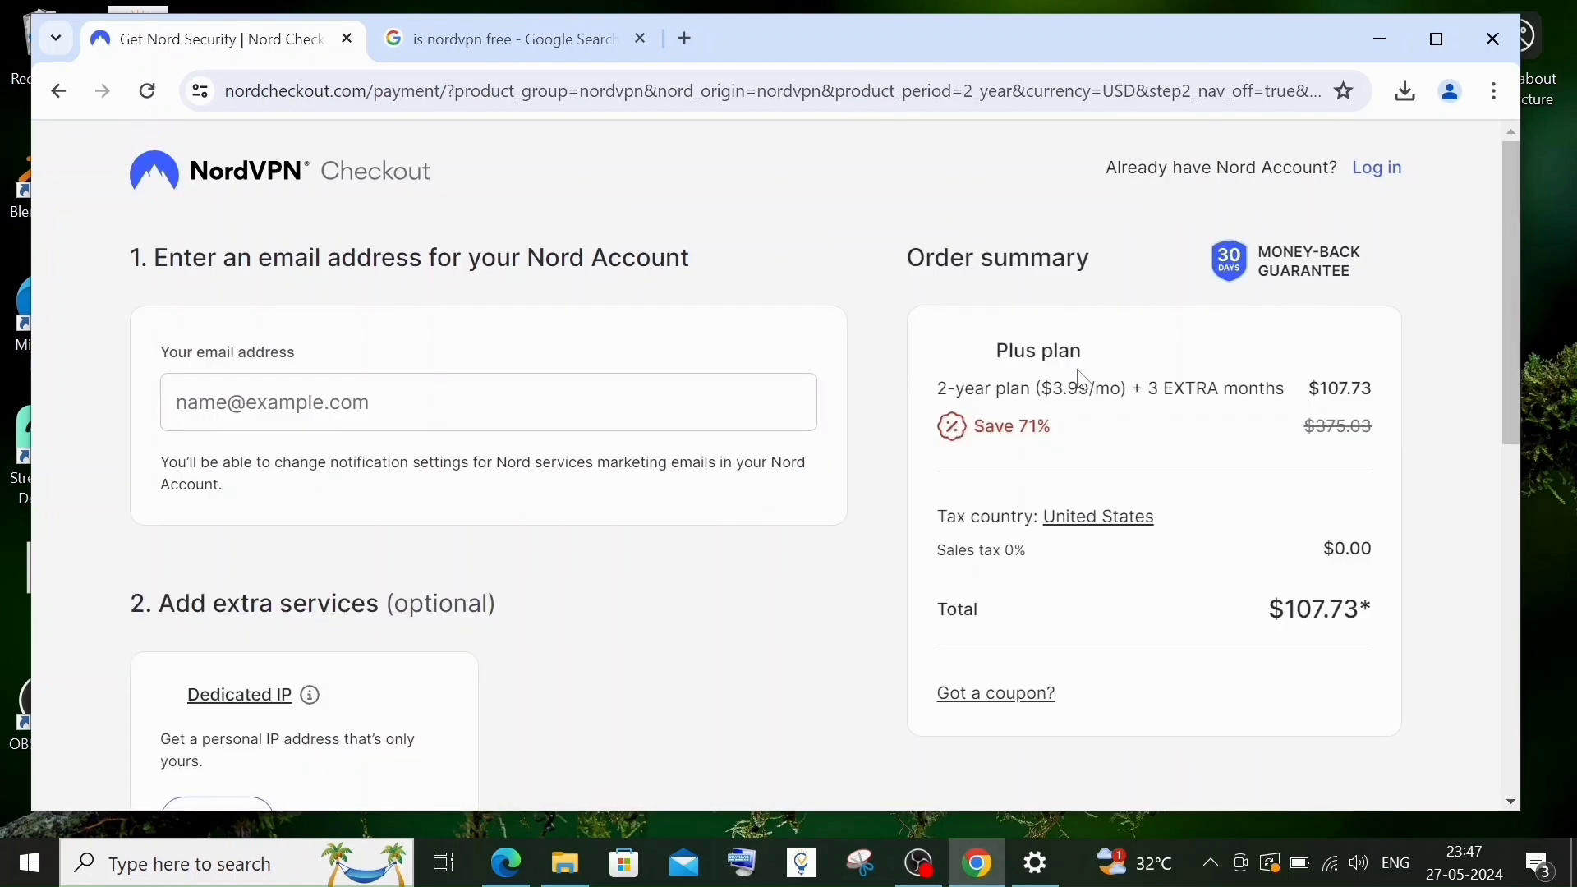
{"action": "left_click_drag", "start_coordinate": [1505, 245], "coordinate": [1496, 317]}
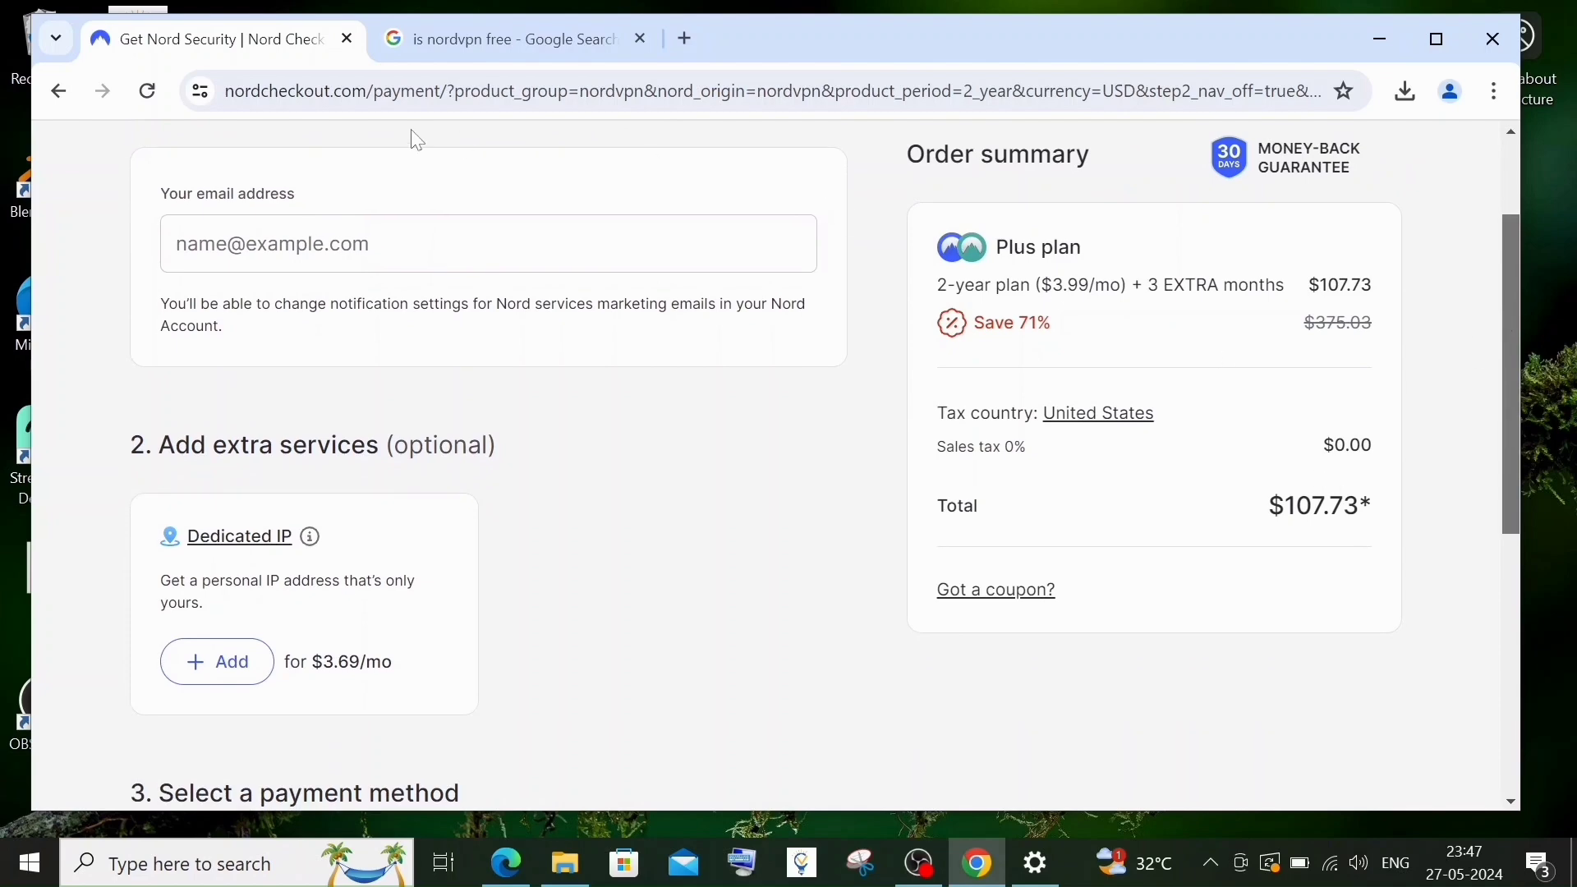
{"action": "left_click", "coordinate": [59, 91]}
{"action": "left_click", "coordinate": [59, 91]}
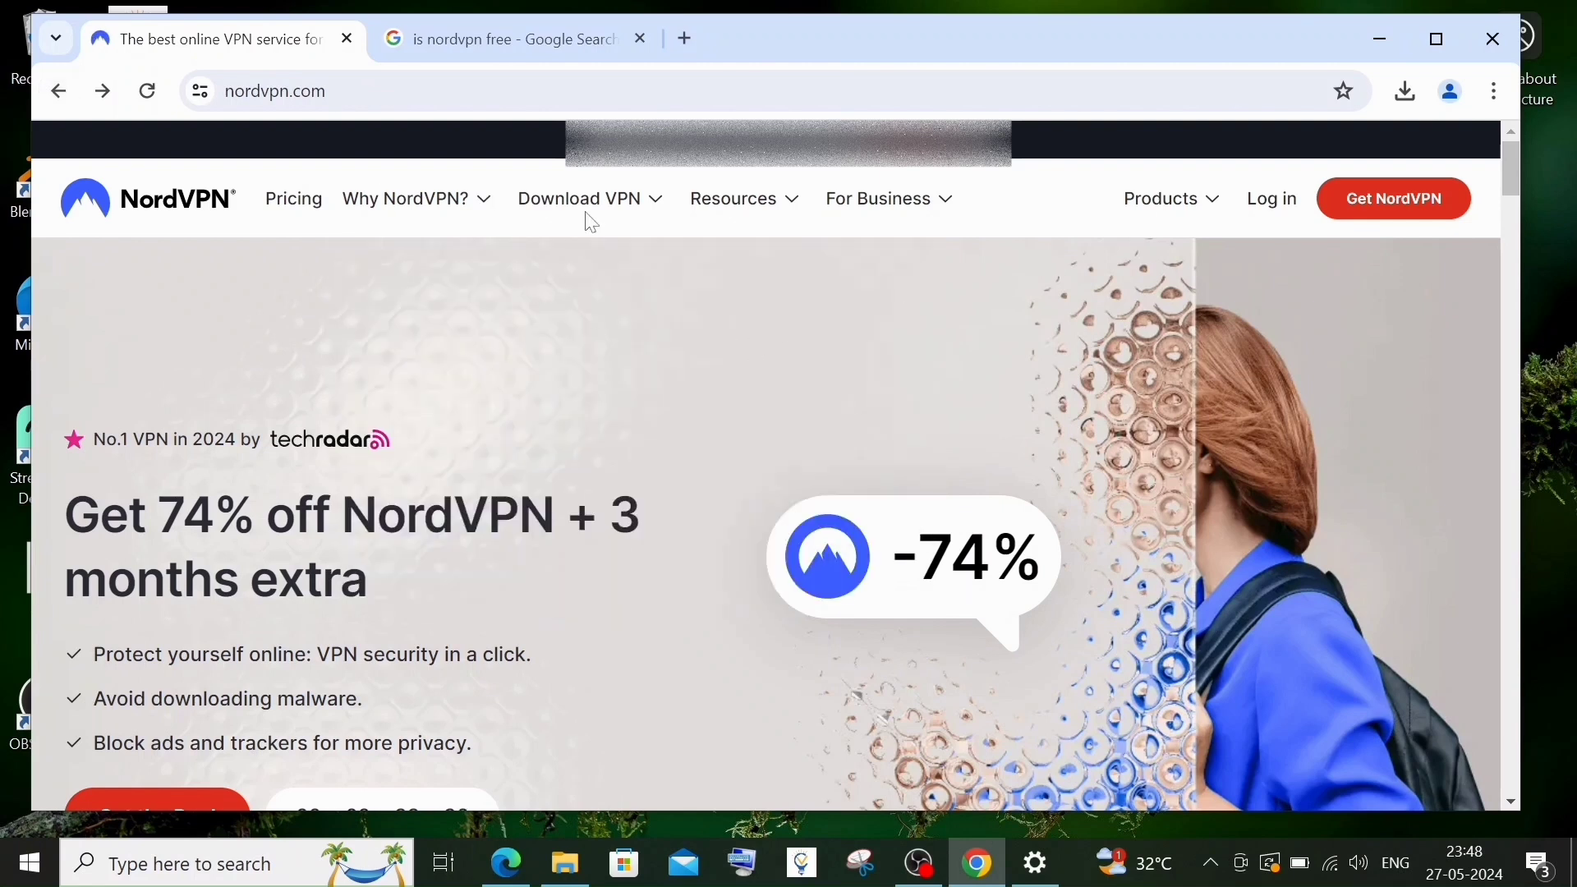
{"action": "mouse_move", "coordinate": [579, 199]}
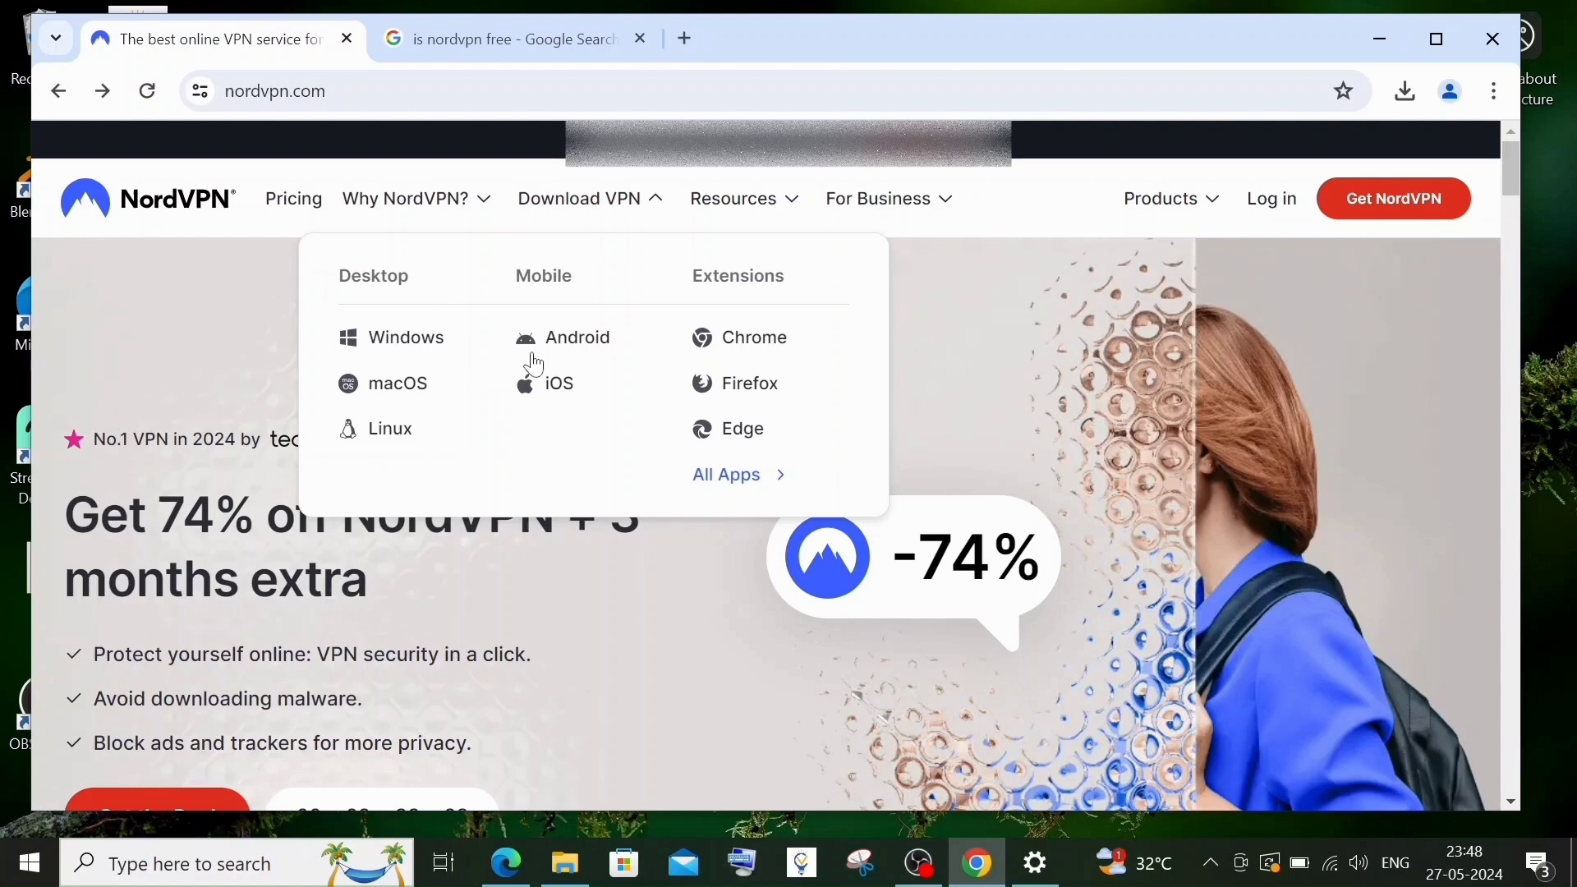
Download the NordVPN Windows installer from the Download VPN page and show it in Chrome's downloads.
{"action": "left_click", "coordinate": [586, 211]}
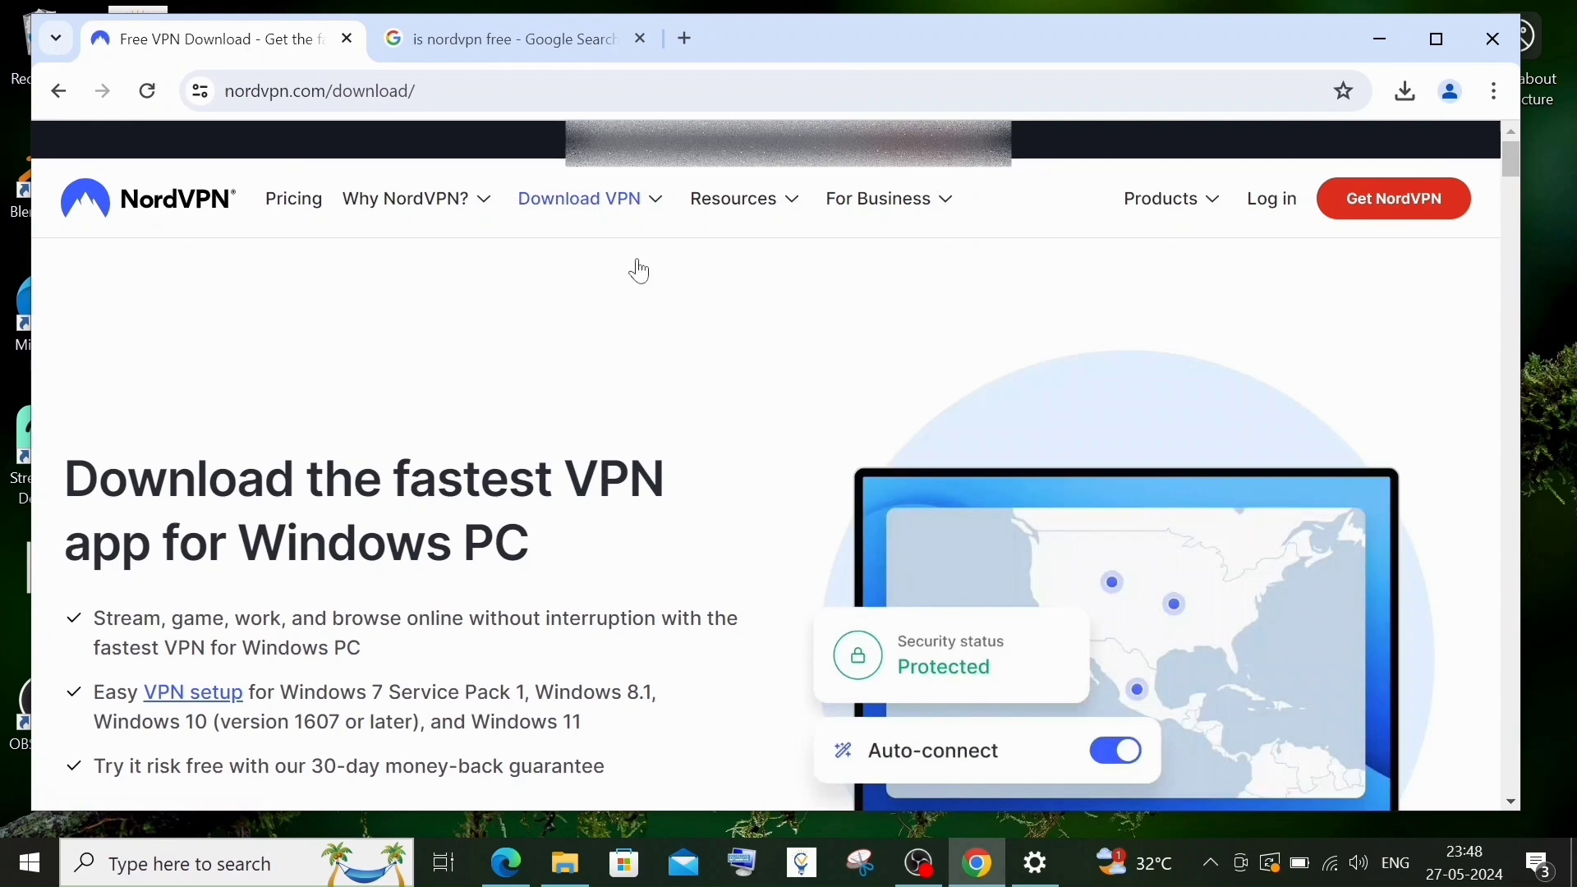
{"action": "left_click_drag", "start_coordinate": [1514, 160], "coordinate": [1515, 172]}
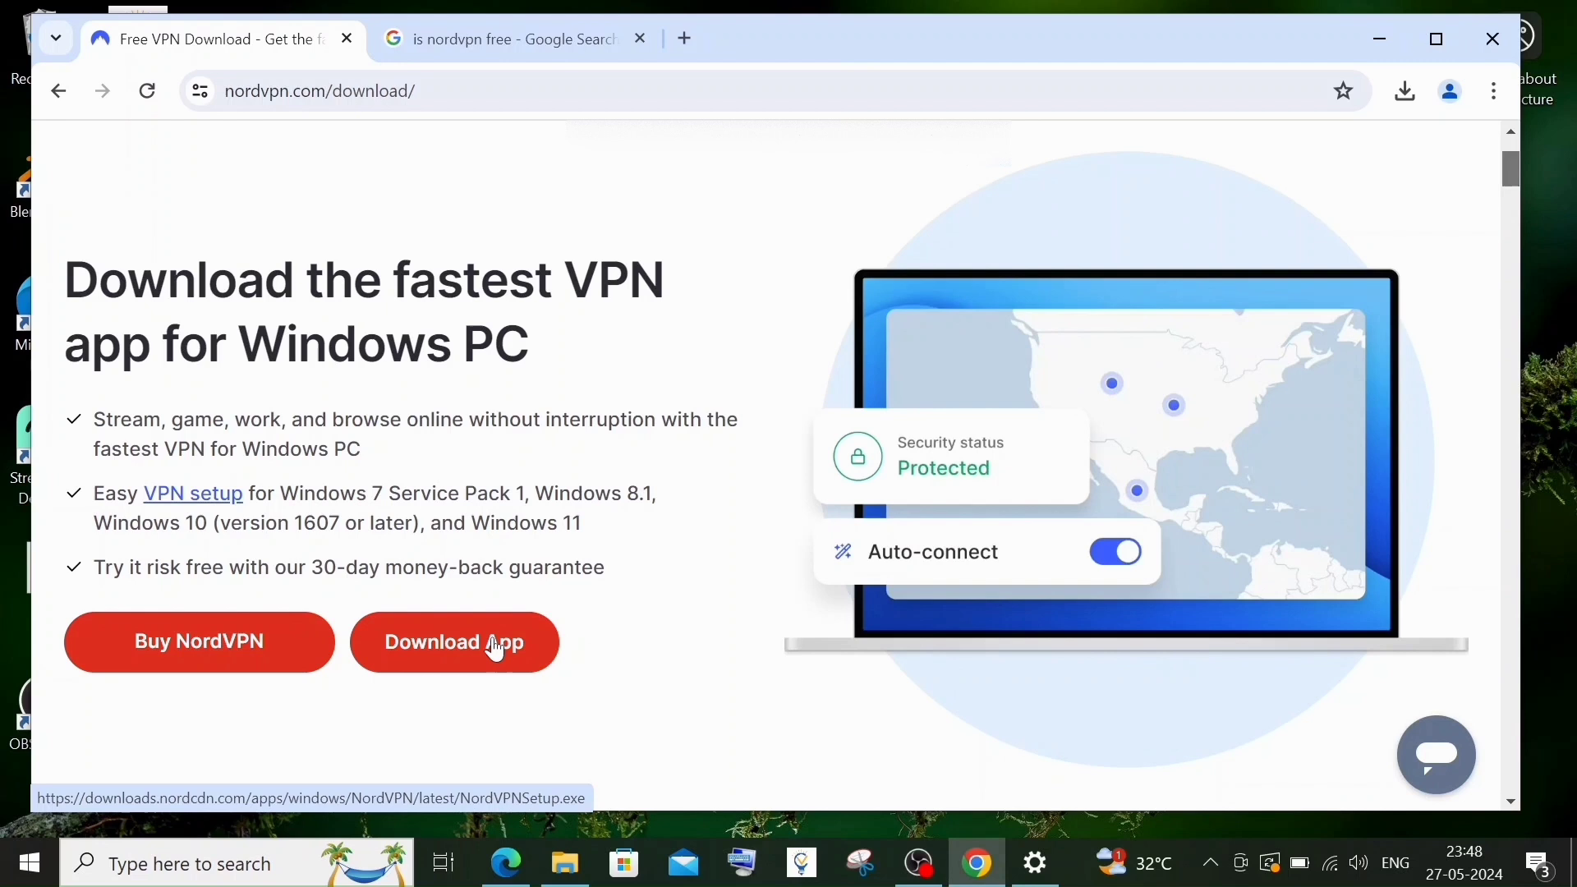
{"action": "left_click", "coordinate": [496, 649]}
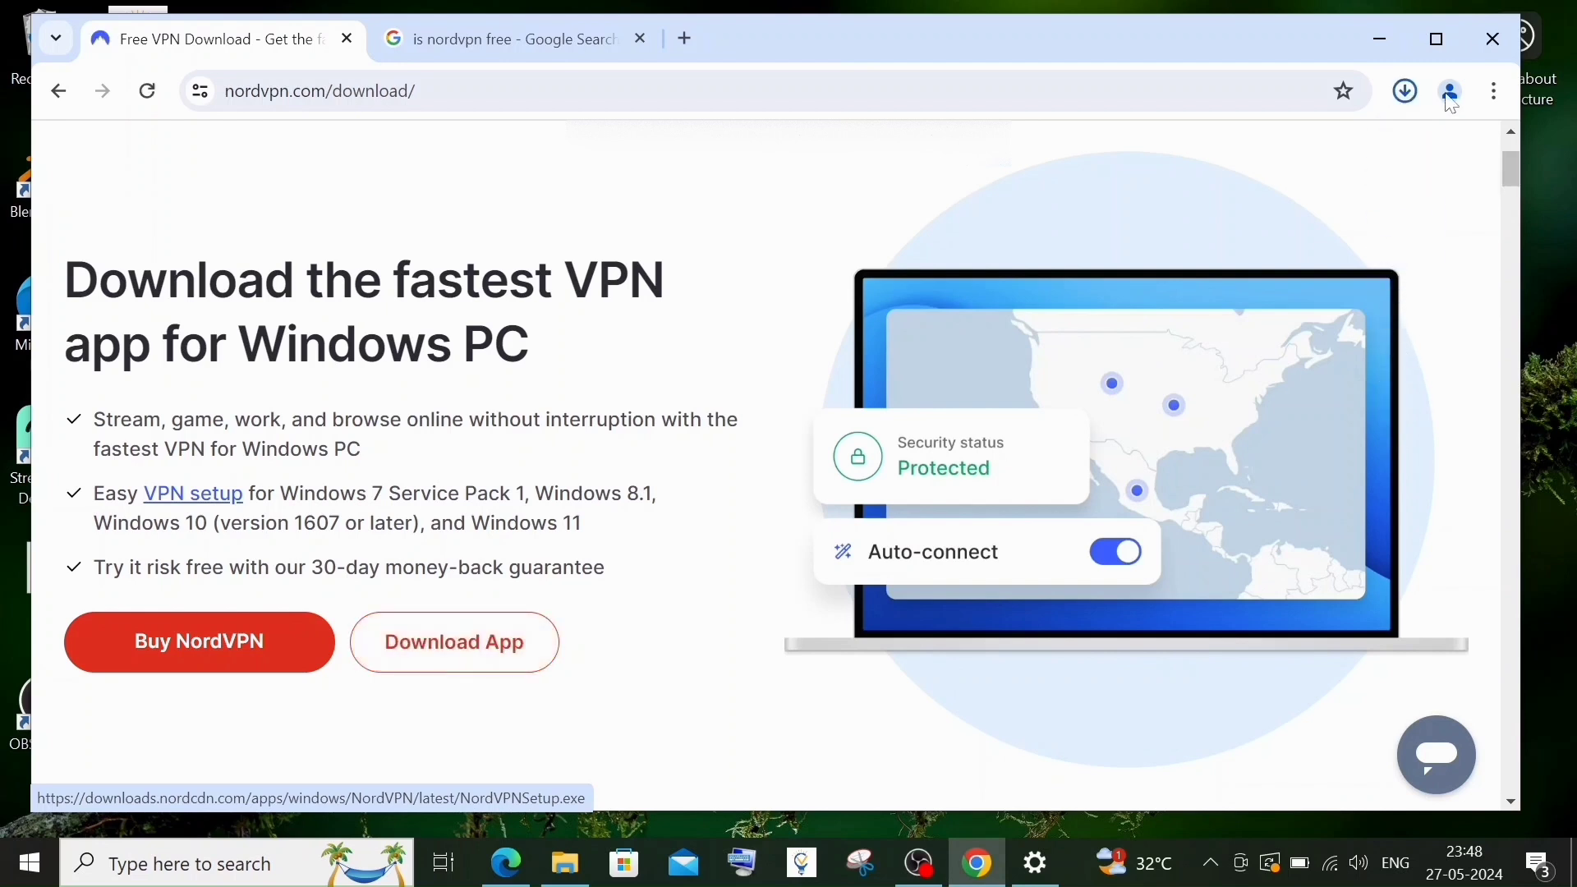
{"action": "left_click", "coordinate": [1407, 94]}
Run NordVPNSetup.exe, keeping the default install folder and both shortcuts.
{"action": "left_click", "coordinate": [1185, 192]}
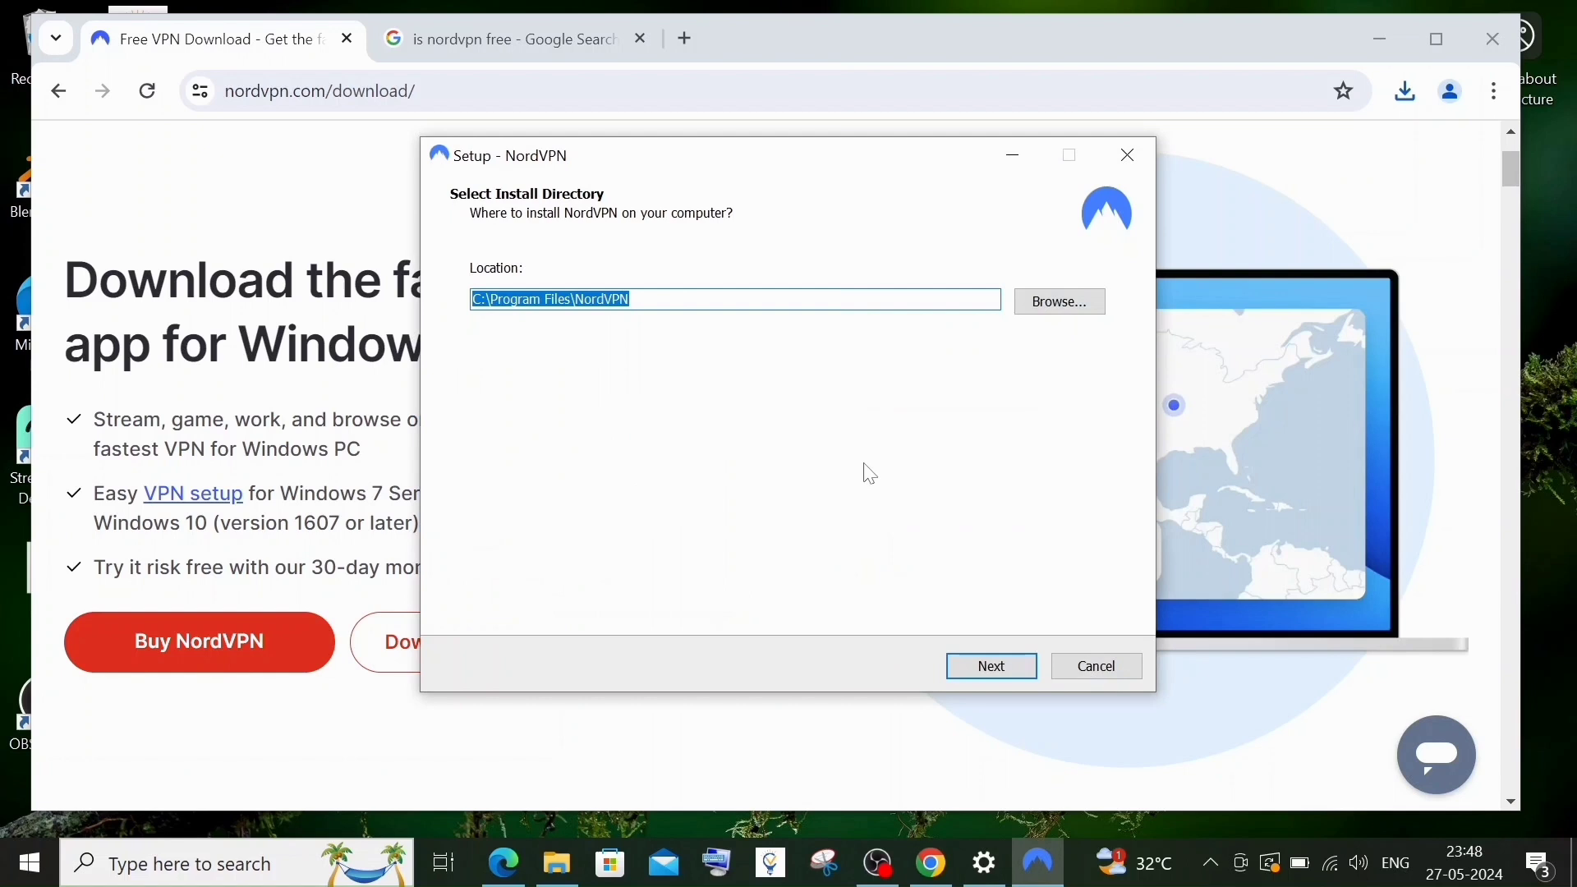
{"action": "left_click_drag", "start_coordinate": [729, 162], "coordinate": [812, 161]}
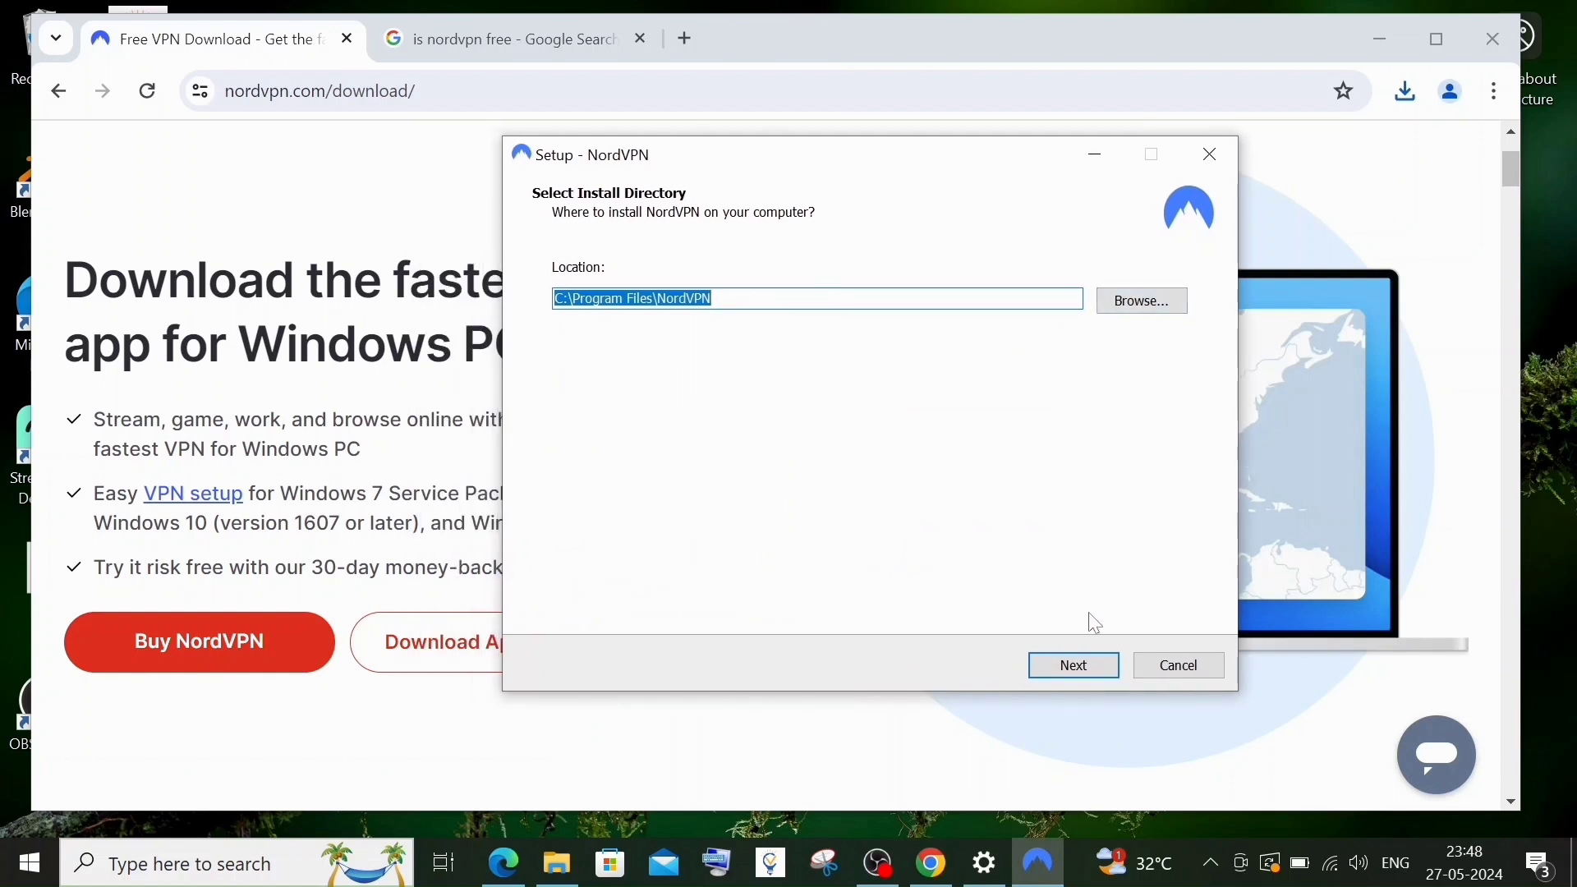
{"action": "left_click", "coordinate": [1093, 665]}
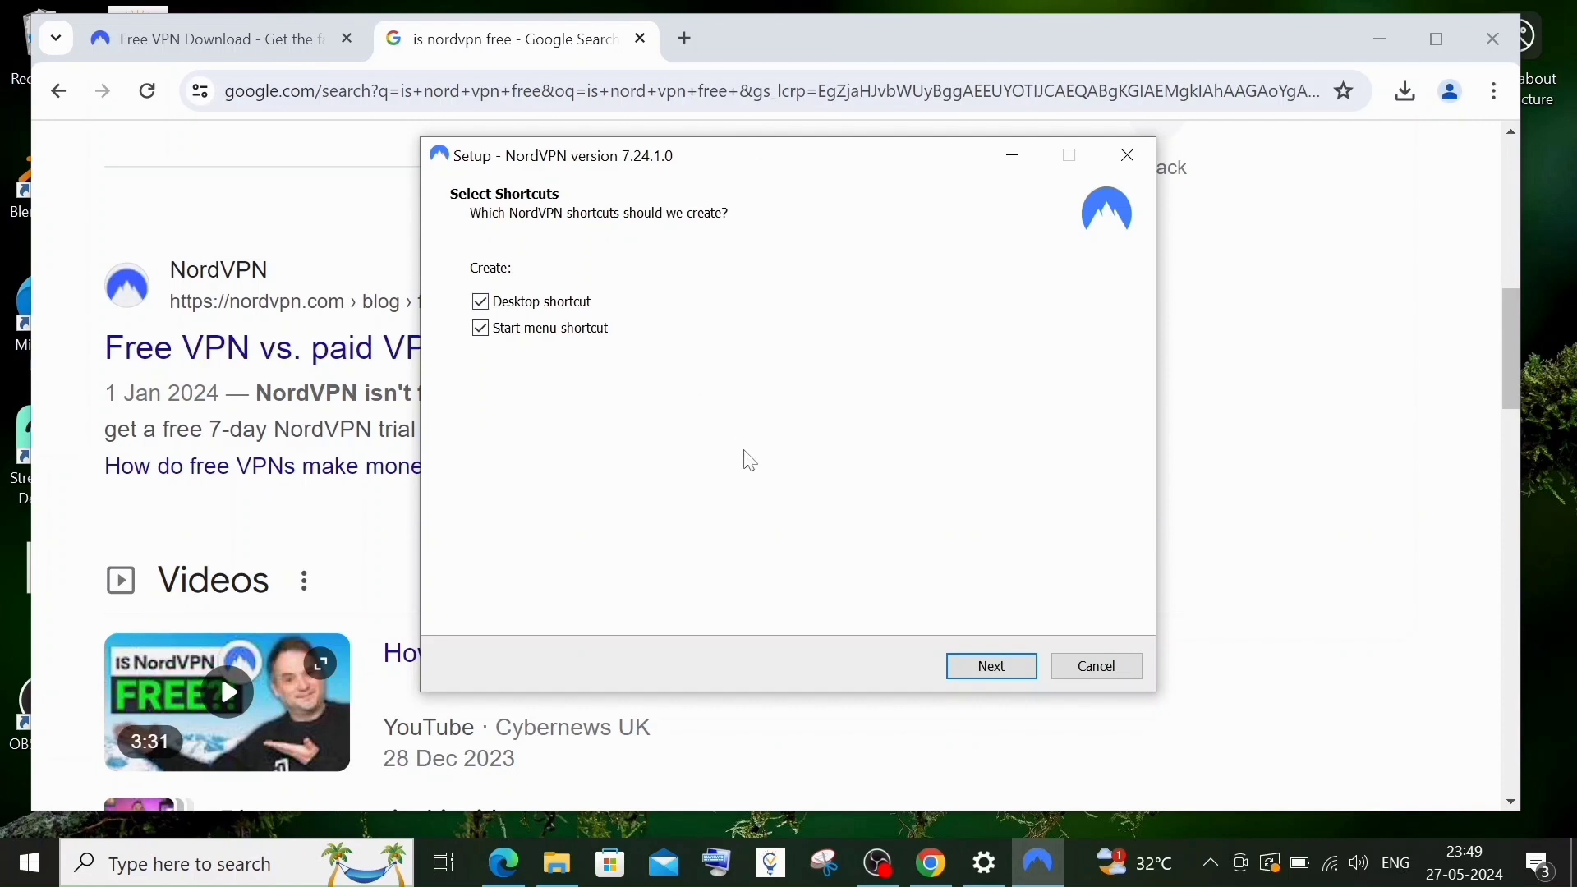
{"action": "left_click", "coordinate": [1016, 669]}
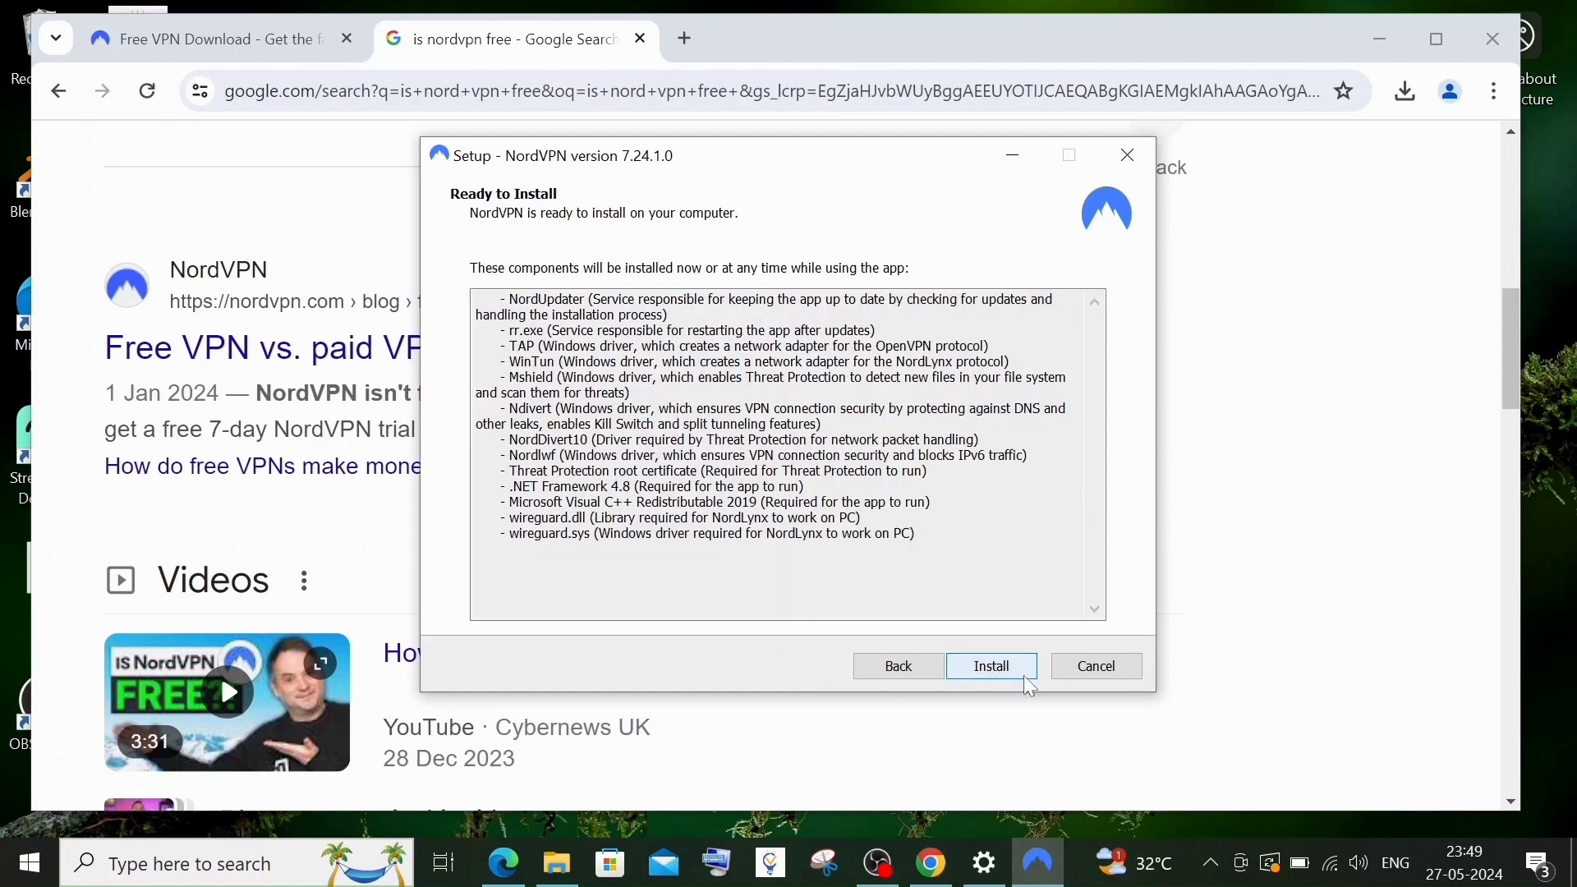
Install NordVPN with the browser extension unticked, reaching the success page.
{"action": "left_click", "coordinate": [1029, 675]}
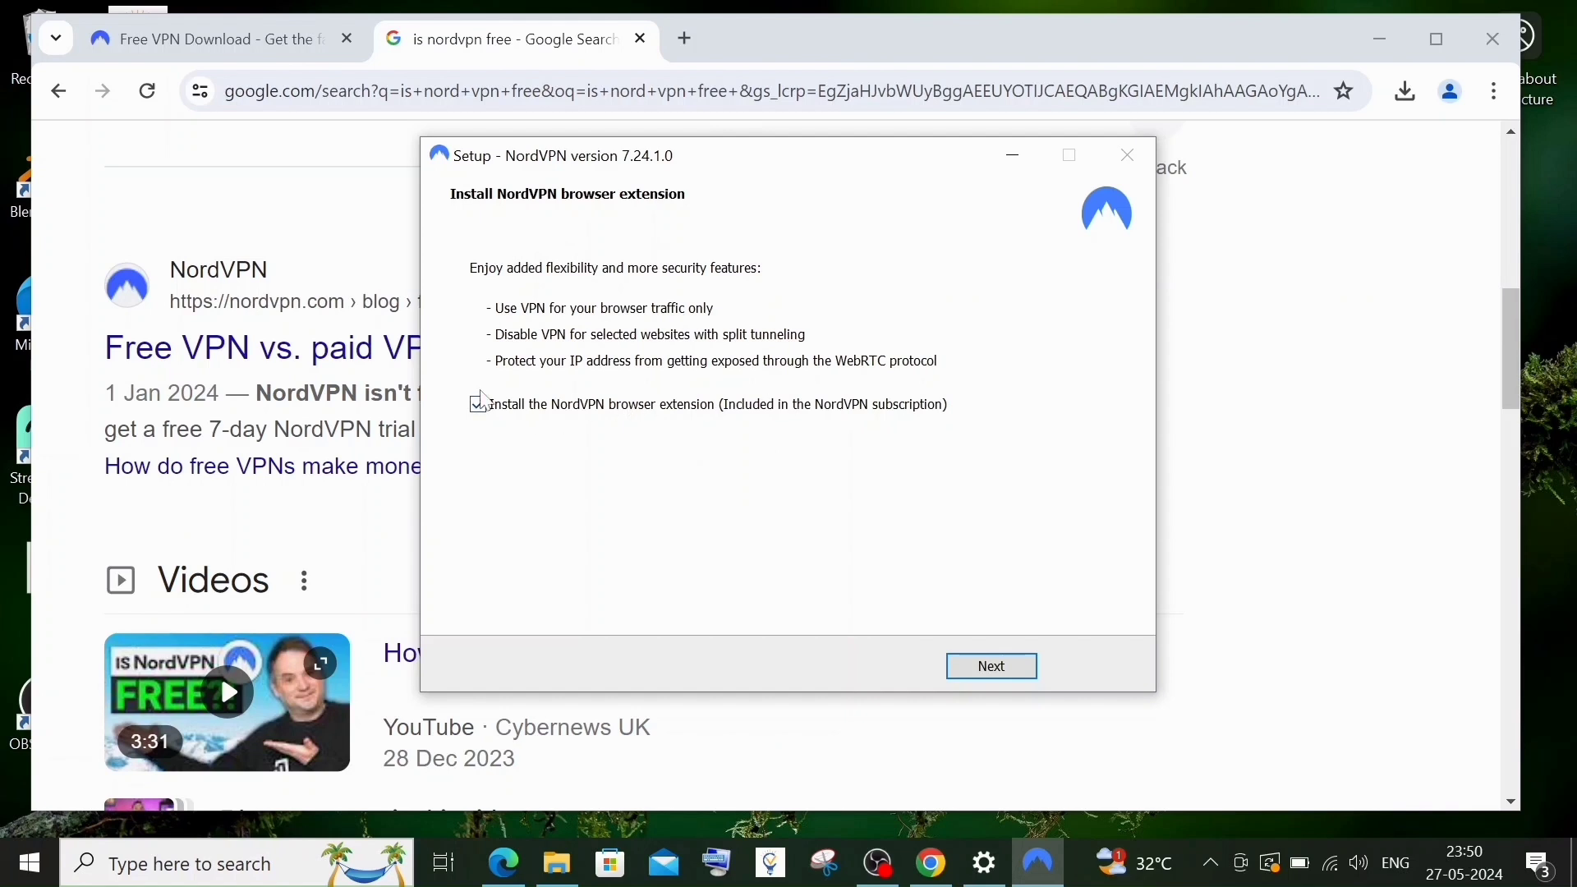
{"action": "left_click", "coordinate": [483, 409]}
{"action": "left_click", "coordinate": [1026, 678]}
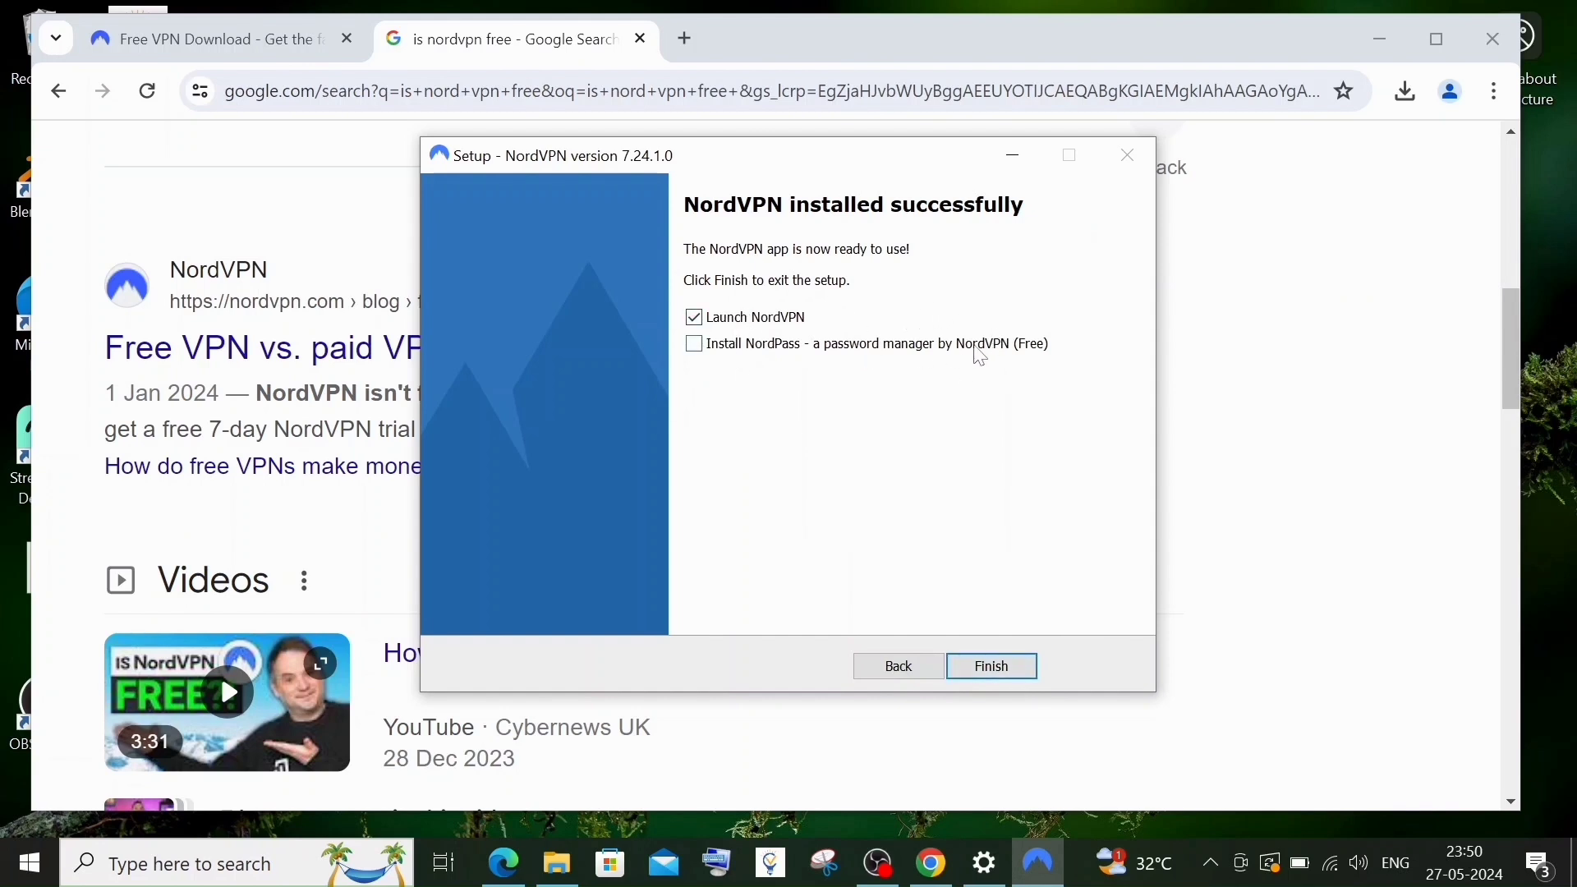
Finish setup to launch NordVPN, then start its Nord Account login.
{"action": "left_click", "coordinate": [1010, 676]}
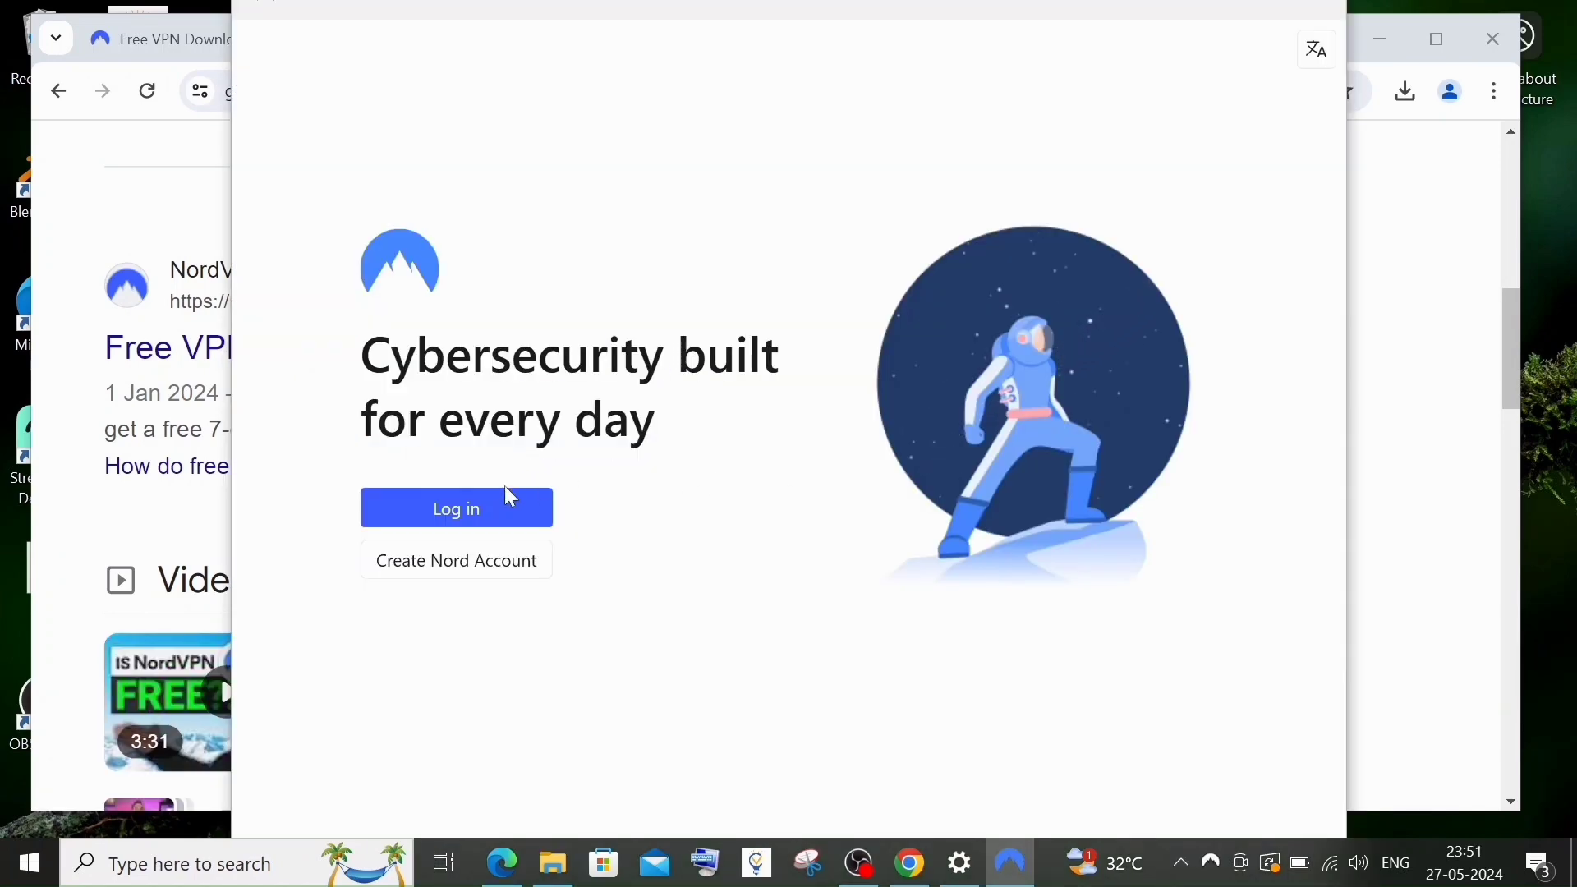
{"action": "left_click", "coordinate": [456, 525]}
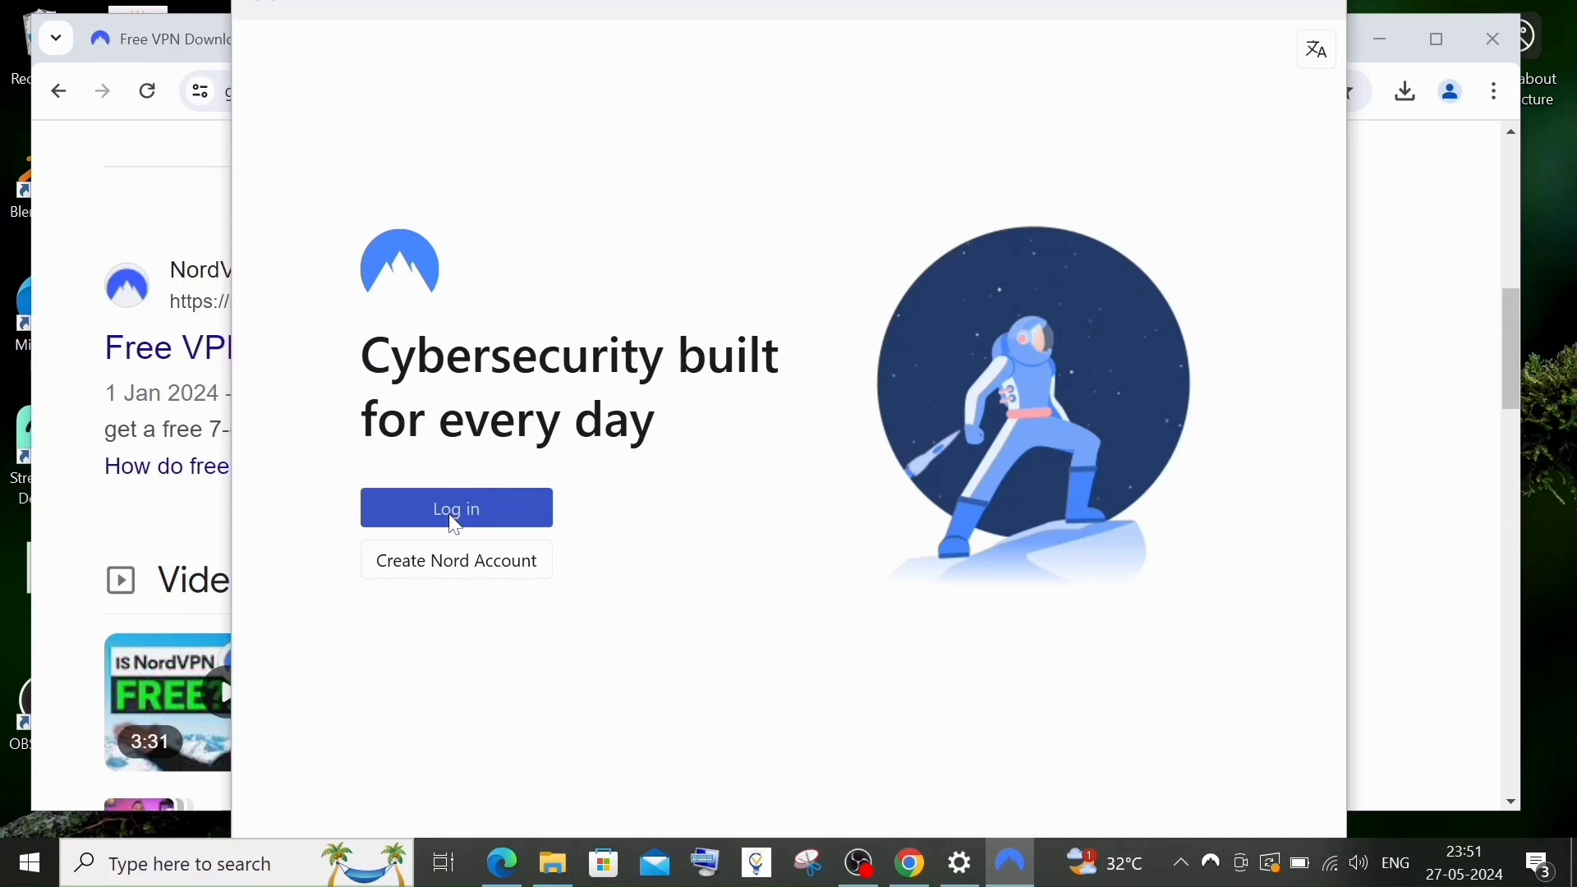
{"action": "left_click", "coordinate": [456, 526]}
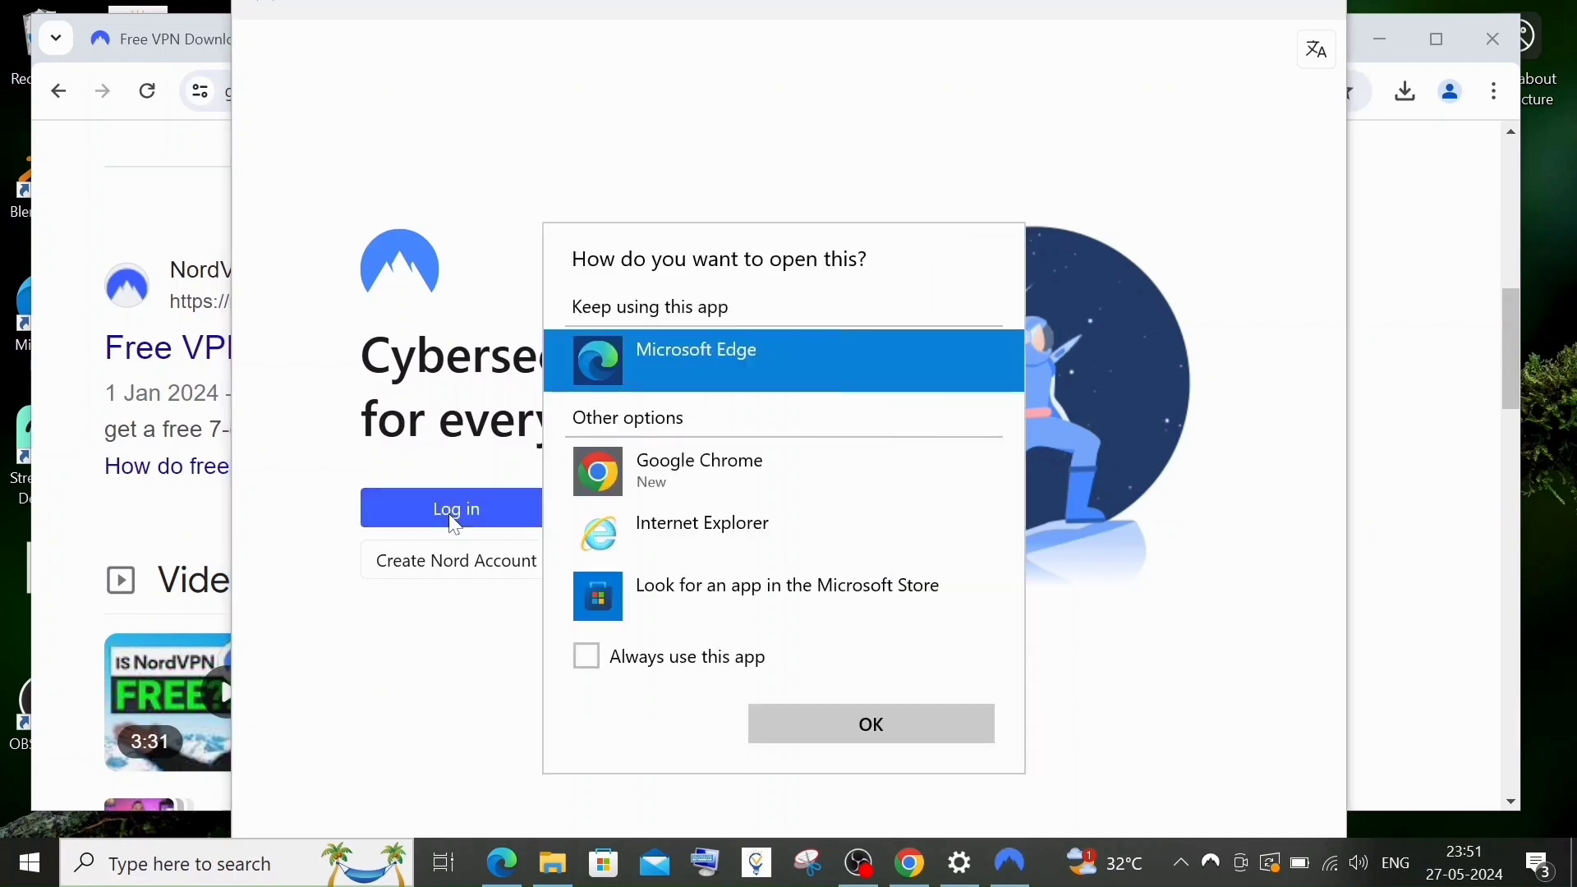
Choose Google Chrome for the login page and reach the 'Great – you're in!' confirmation.
{"action": "left_click", "coordinate": [734, 470]}
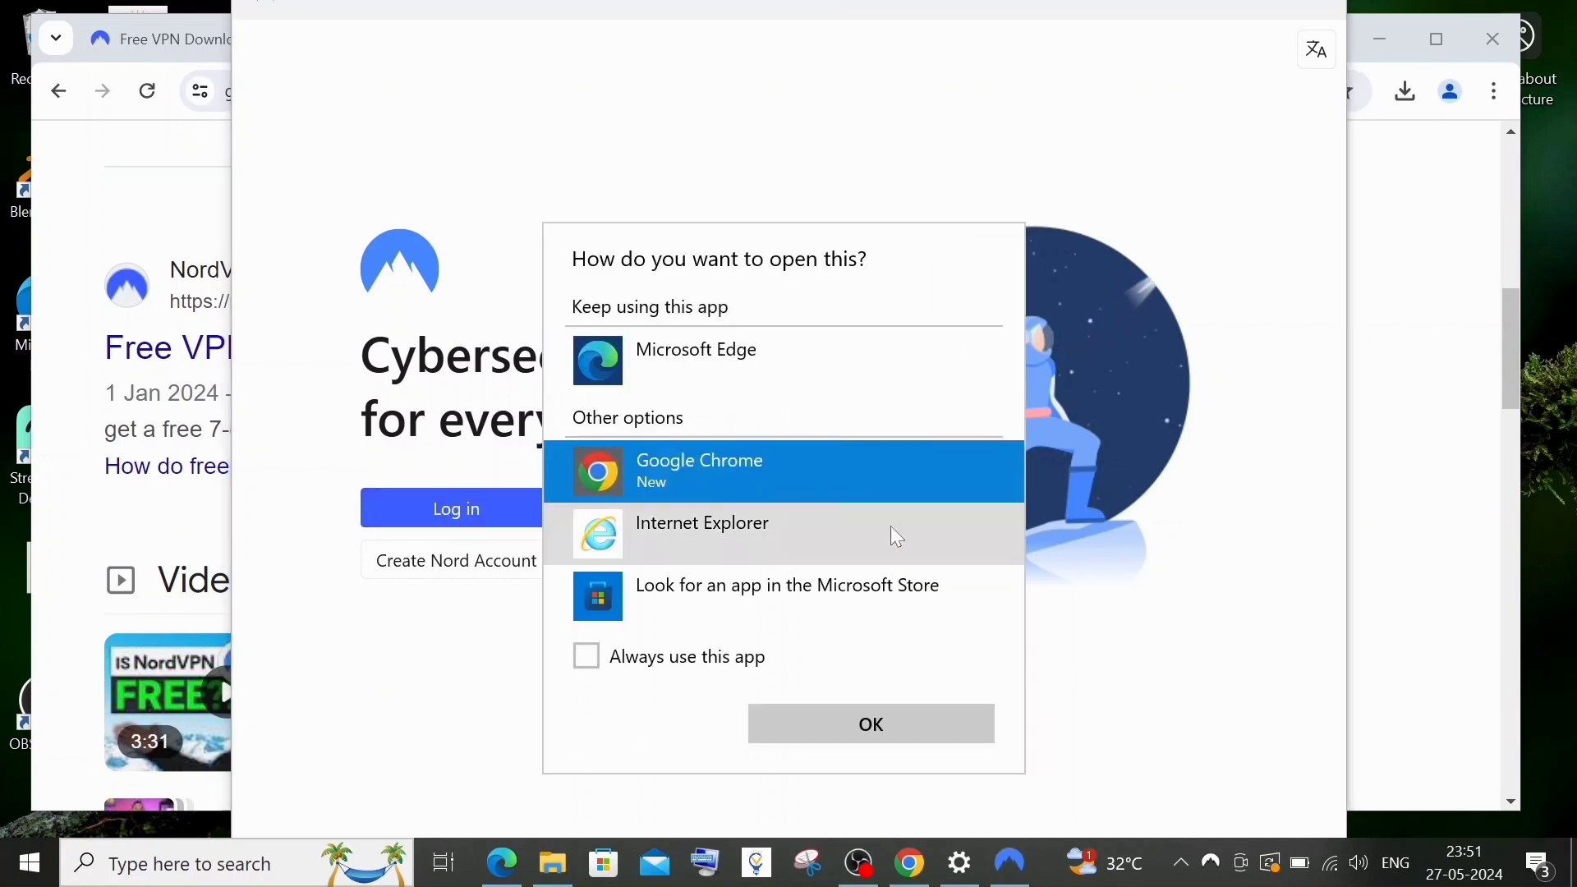
{"action": "left_click", "coordinate": [914, 734]}
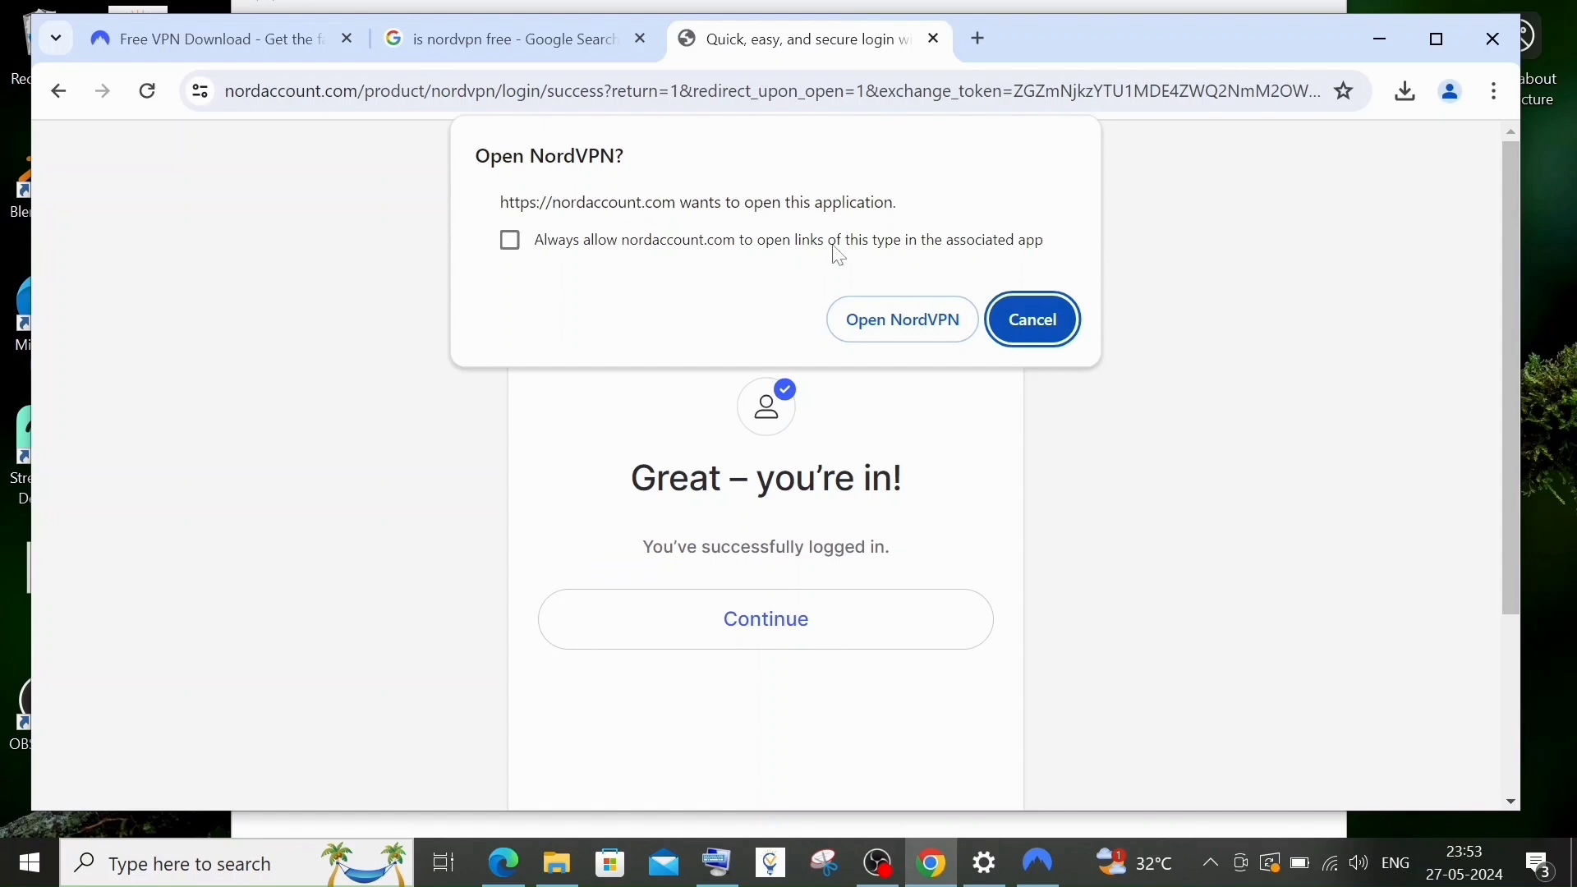
Launch NordVPN from the browser, turn Auto-connect off, and skip past Dark Web Monitor and Threat Protection.
{"action": "left_click", "coordinate": [884, 340]}
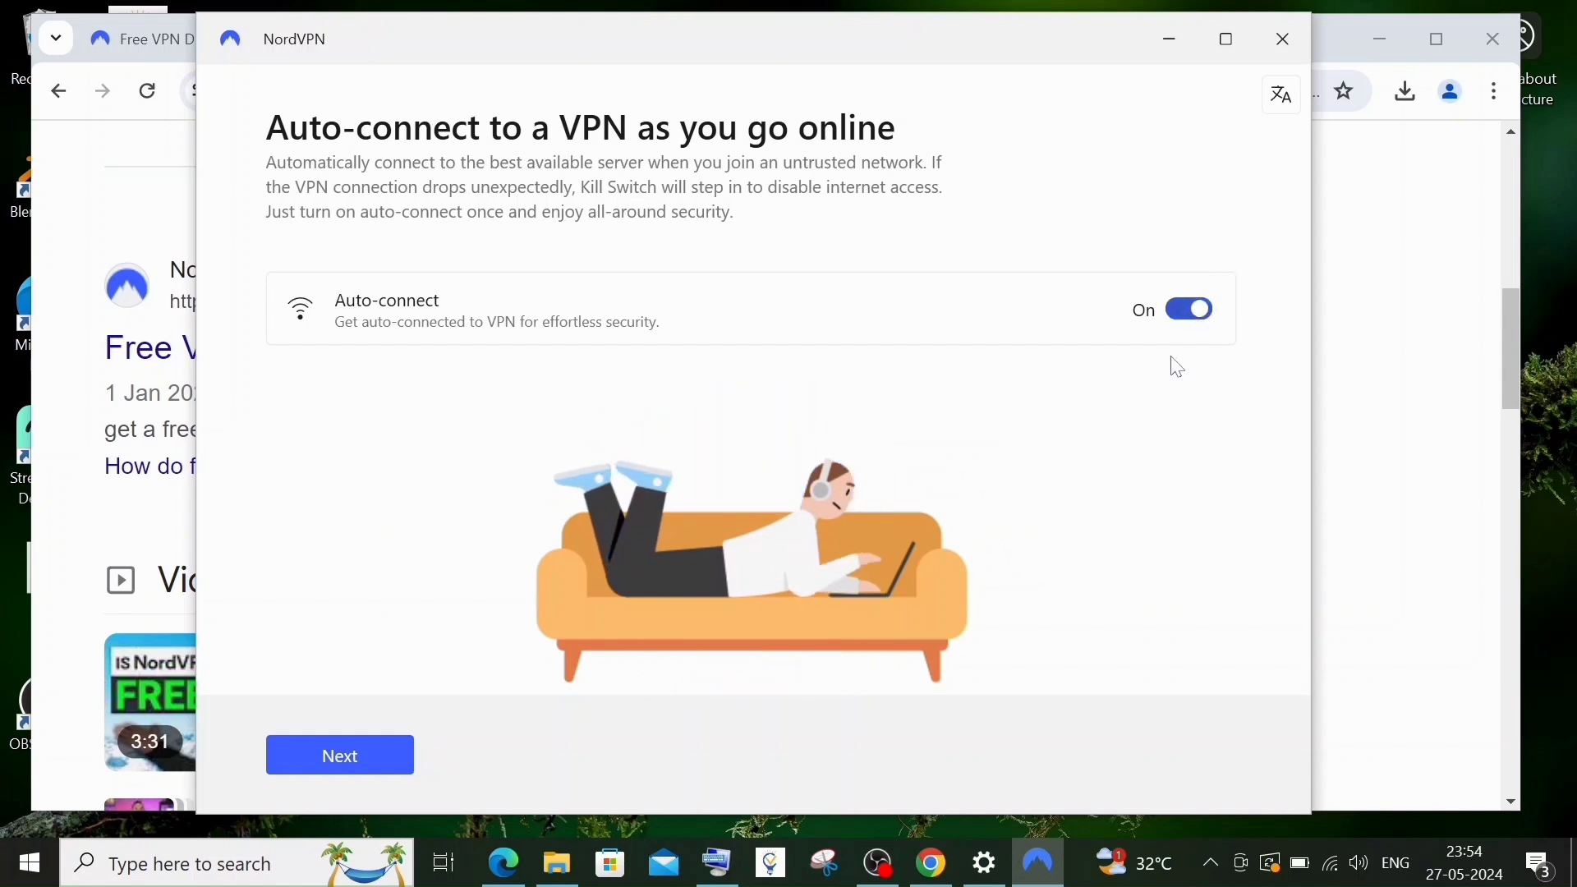
{"action": "left_click", "coordinate": [1190, 310]}
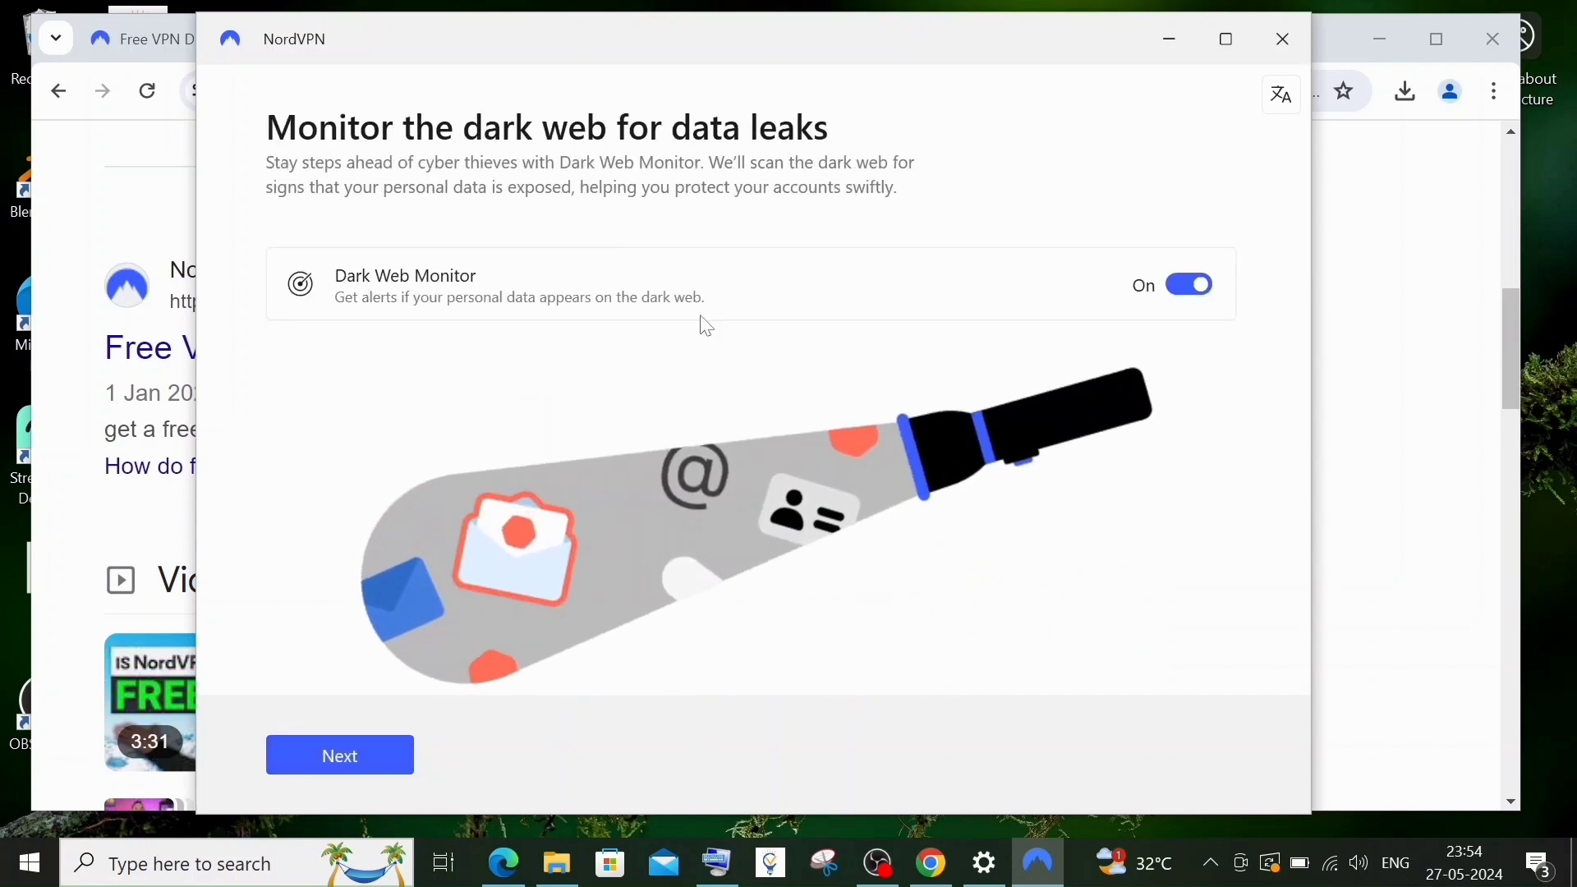
{"action": "left_click", "coordinate": [345, 754]}
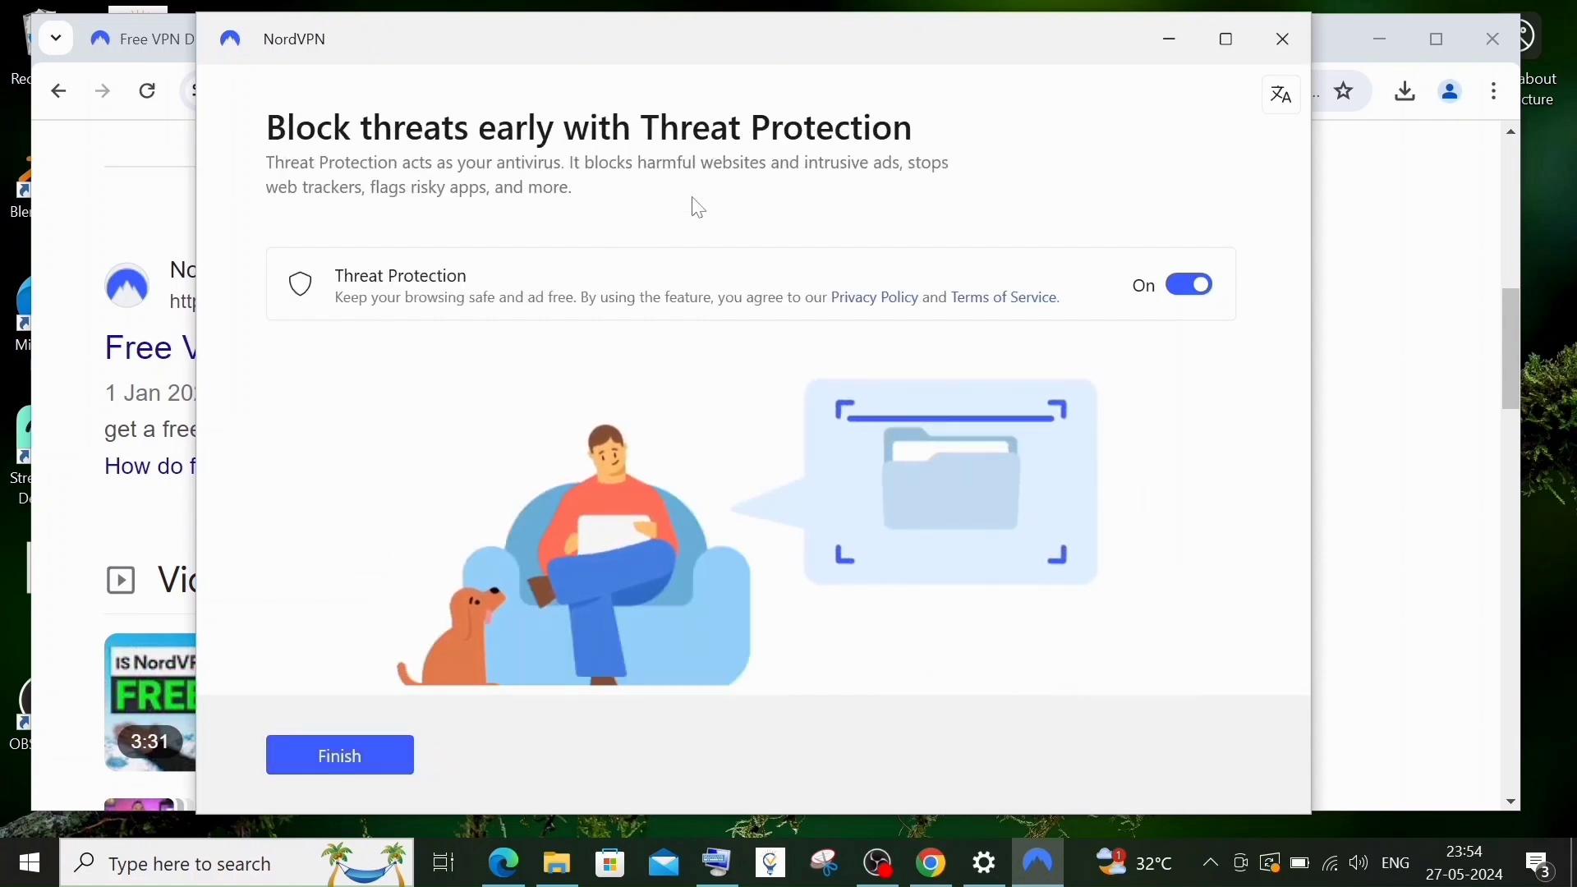
{"action": "left_click", "coordinate": [358, 772]}
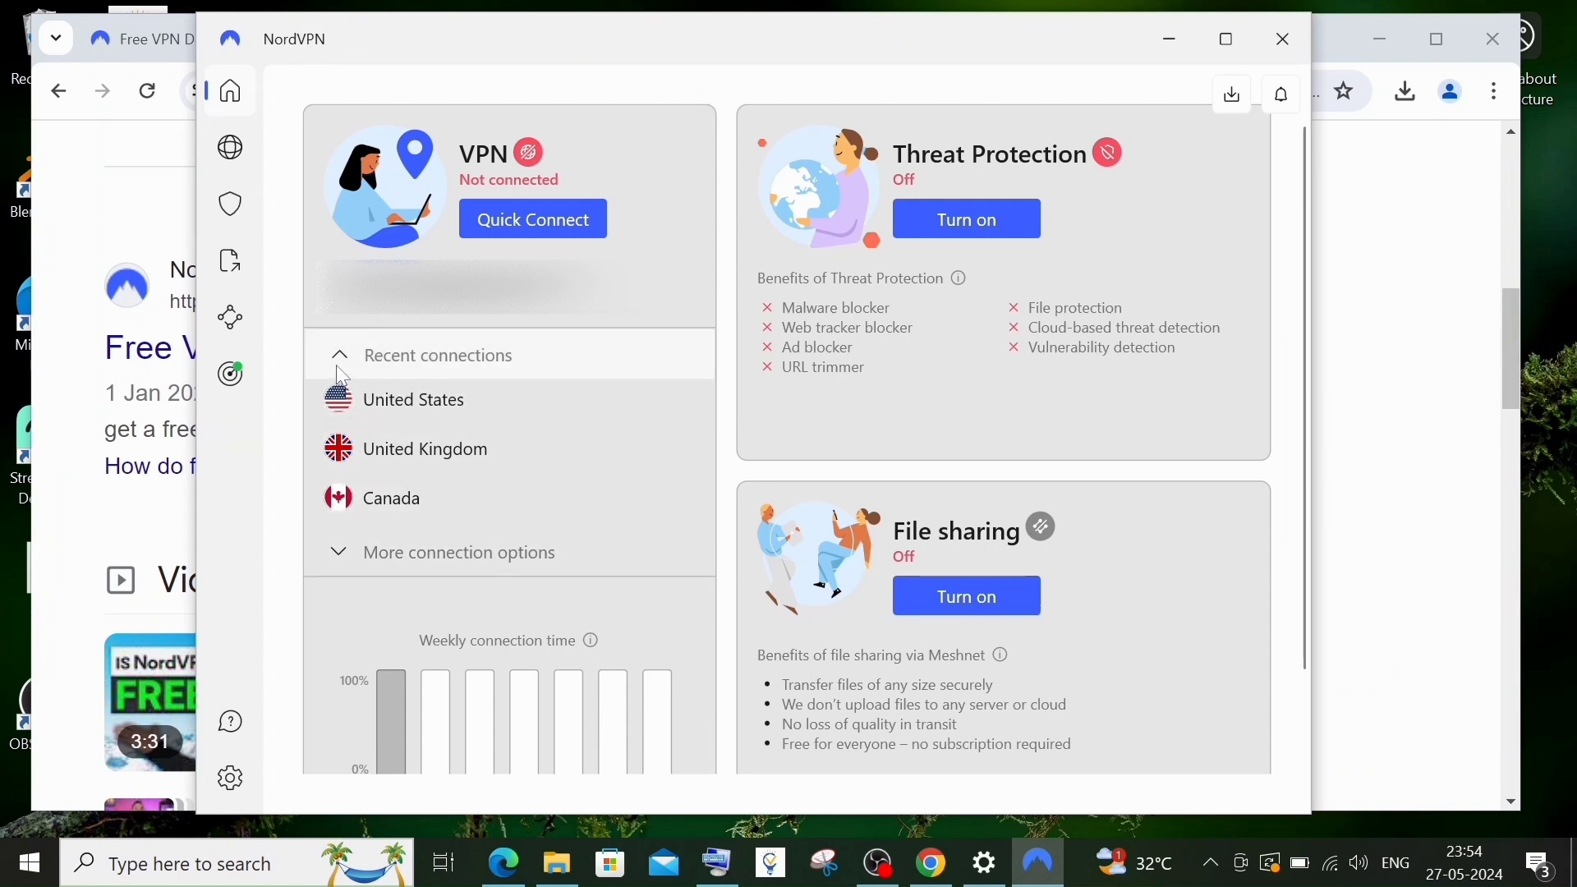
On the widened server map, zoom to Singapore and connect to its pin, Singapore #459.
{"action": "left_click", "coordinate": [236, 158]}
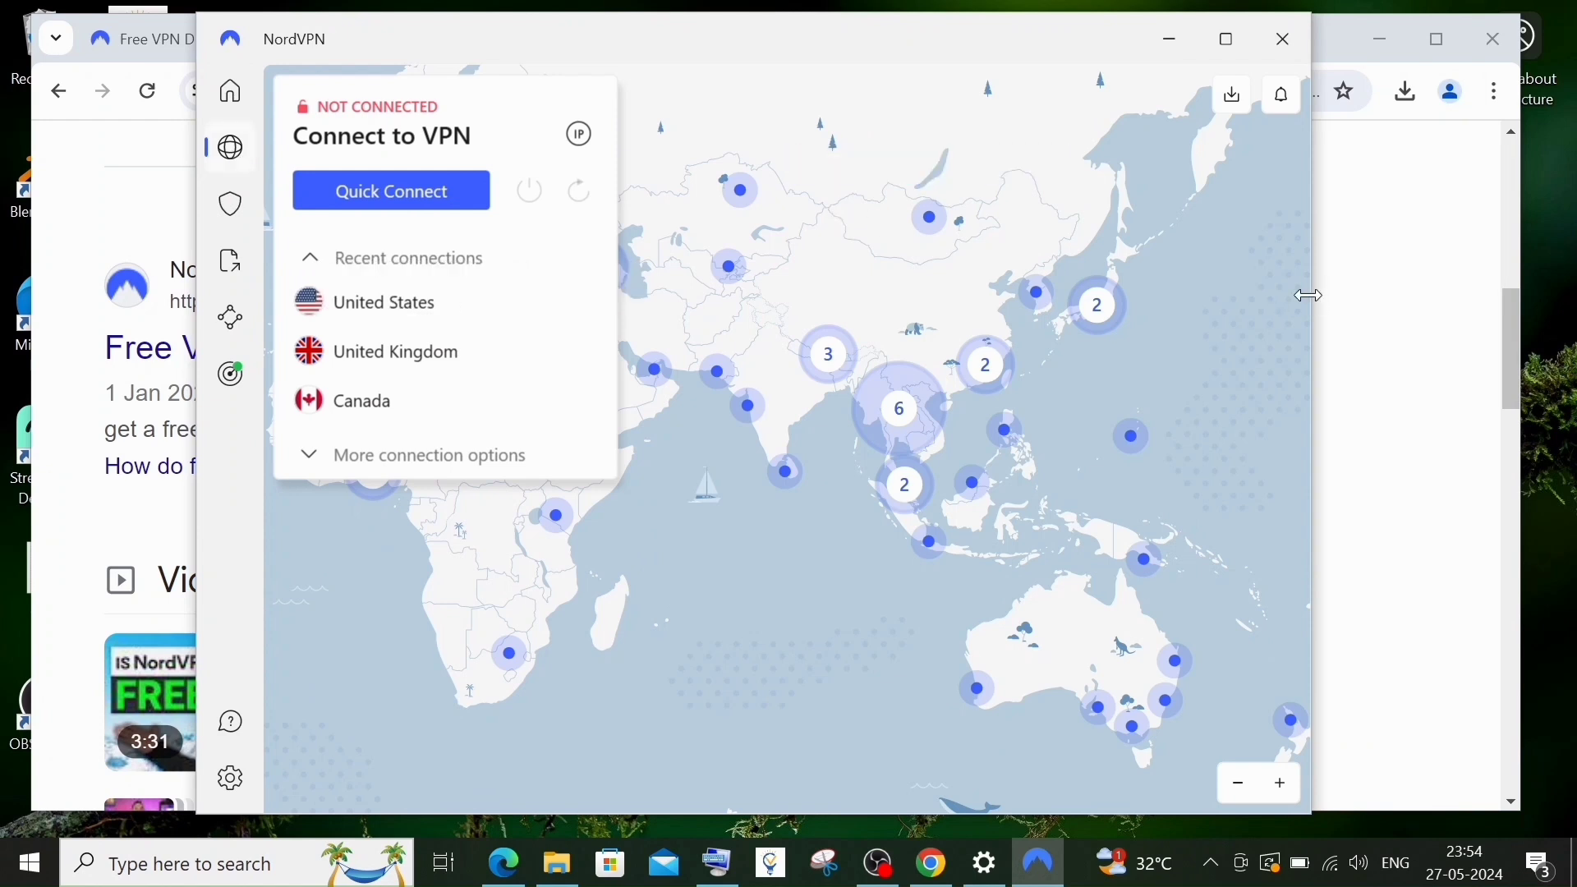
{"action": "left_click_drag", "start_coordinate": [1308, 296], "coordinate": [1470, 296]}
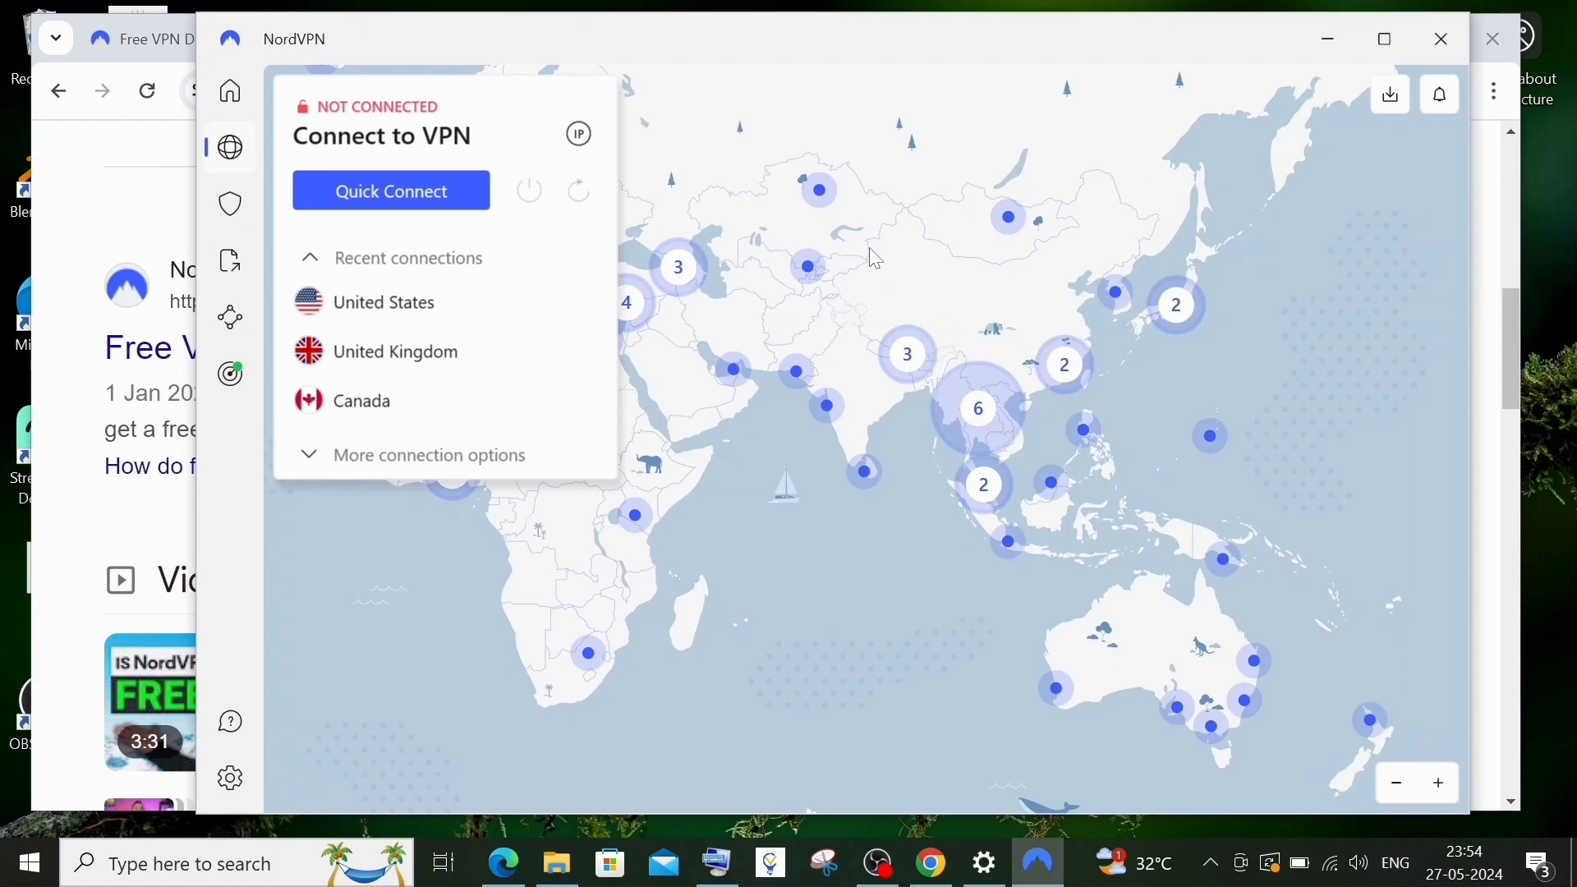
{"action": "left_click_drag", "start_coordinate": [1252, 286], "coordinate": [1569, 390]}
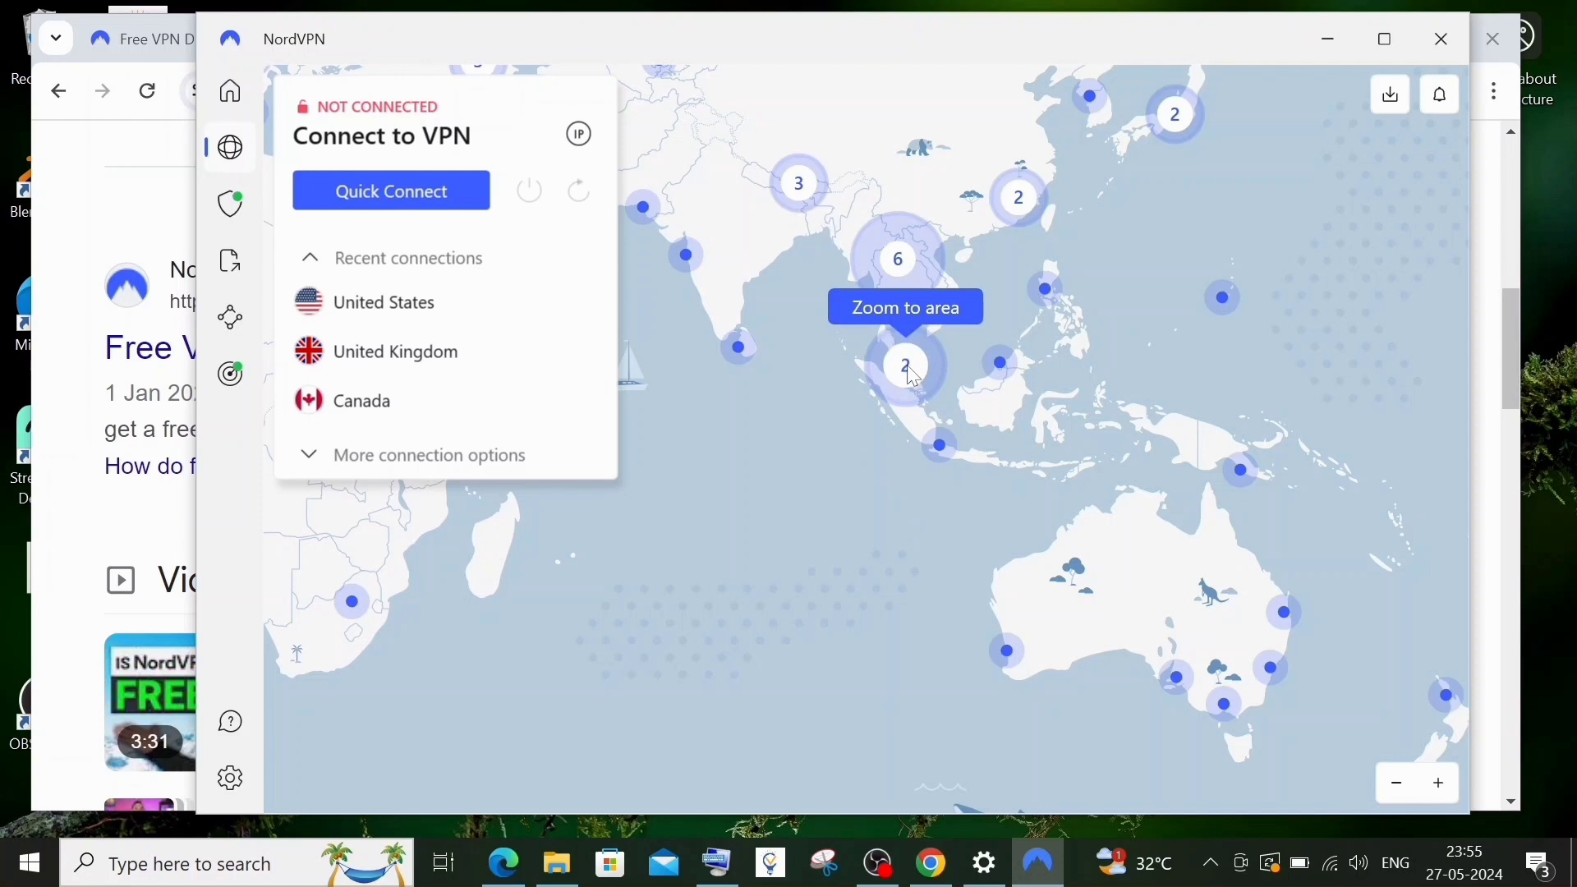
{"action": "scroll", "coordinate": [809, 425], "scroll_direction": "up", "scroll_amount": 2}
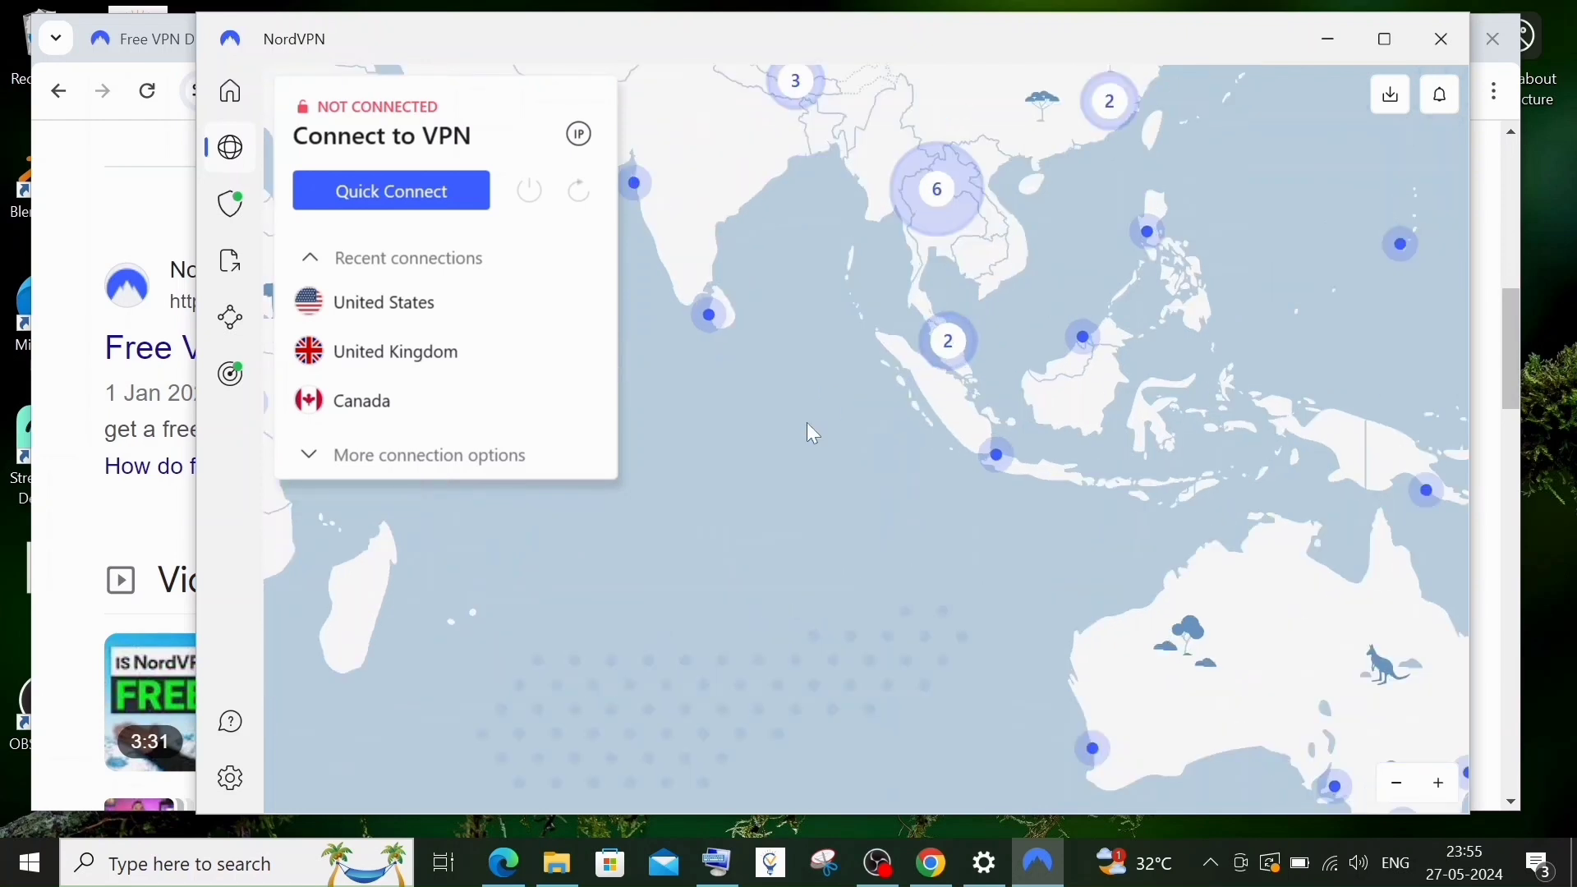
{"action": "scroll", "coordinate": [809, 425], "scroll_direction": "up", "scroll_amount": 1}
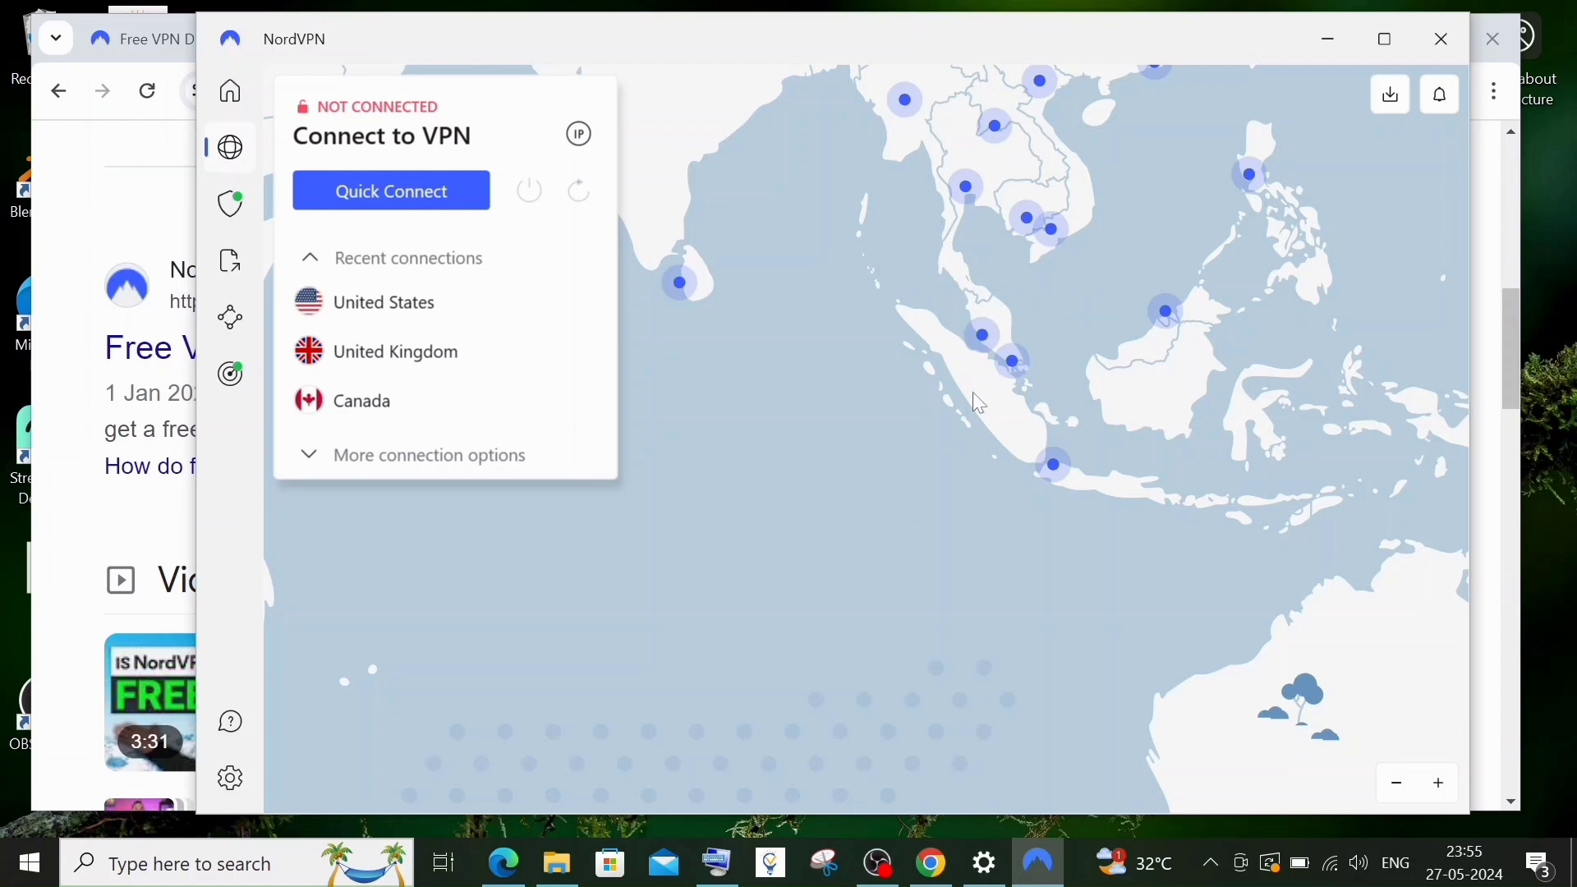
{"action": "left_click", "coordinate": [1009, 360]}
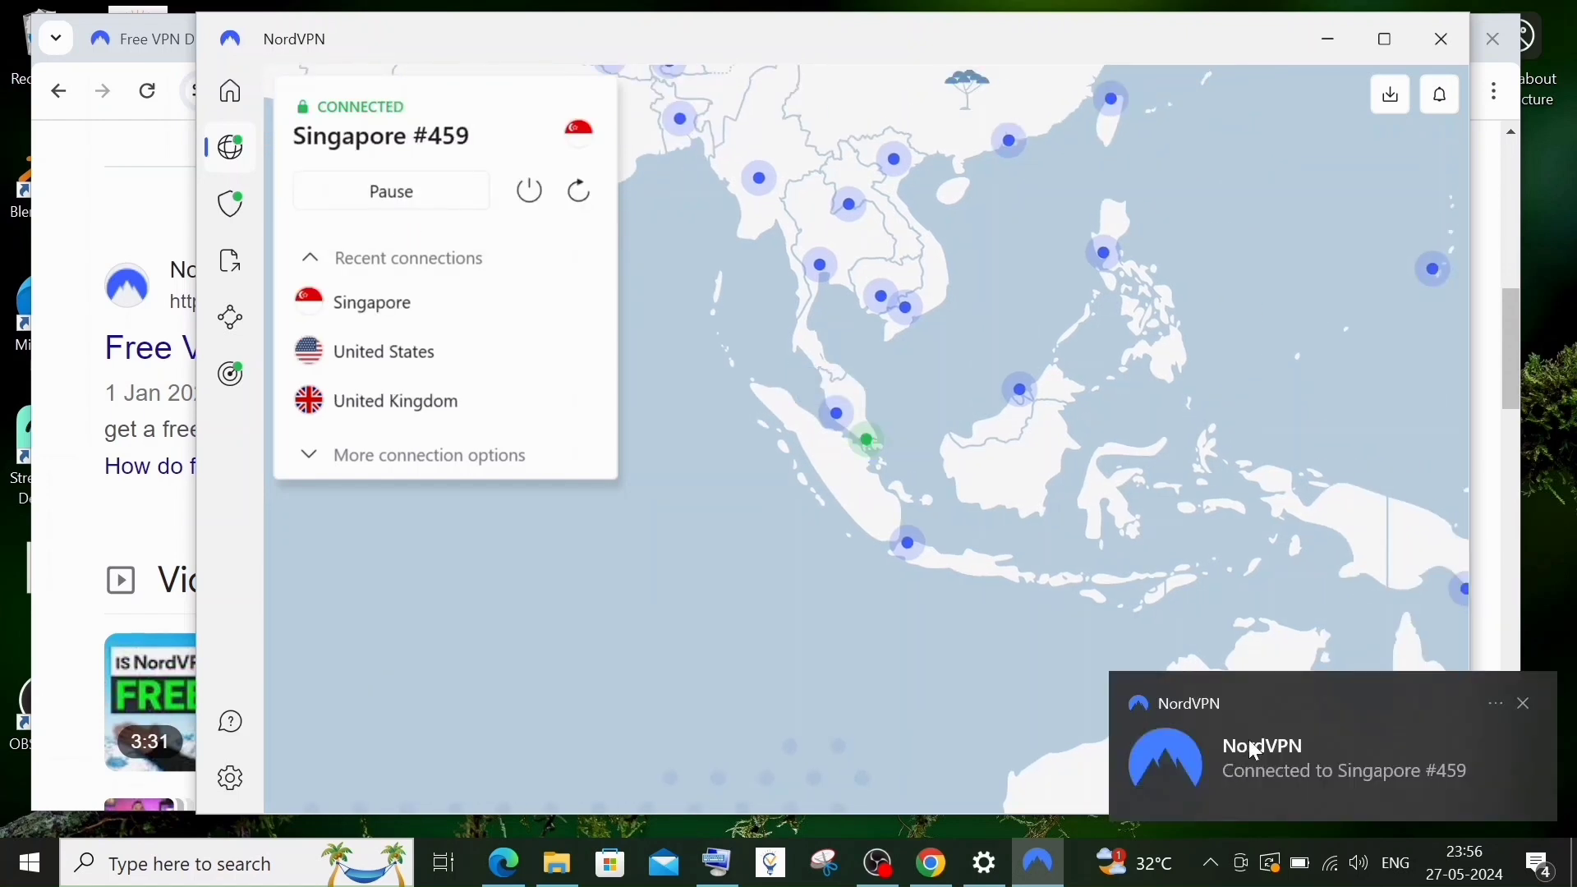
{"action": "left_click", "coordinate": [1326, 41]}
{"action": "left_click", "coordinate": [978, 39]}
{"action": "type", "text": "www.youtu"}
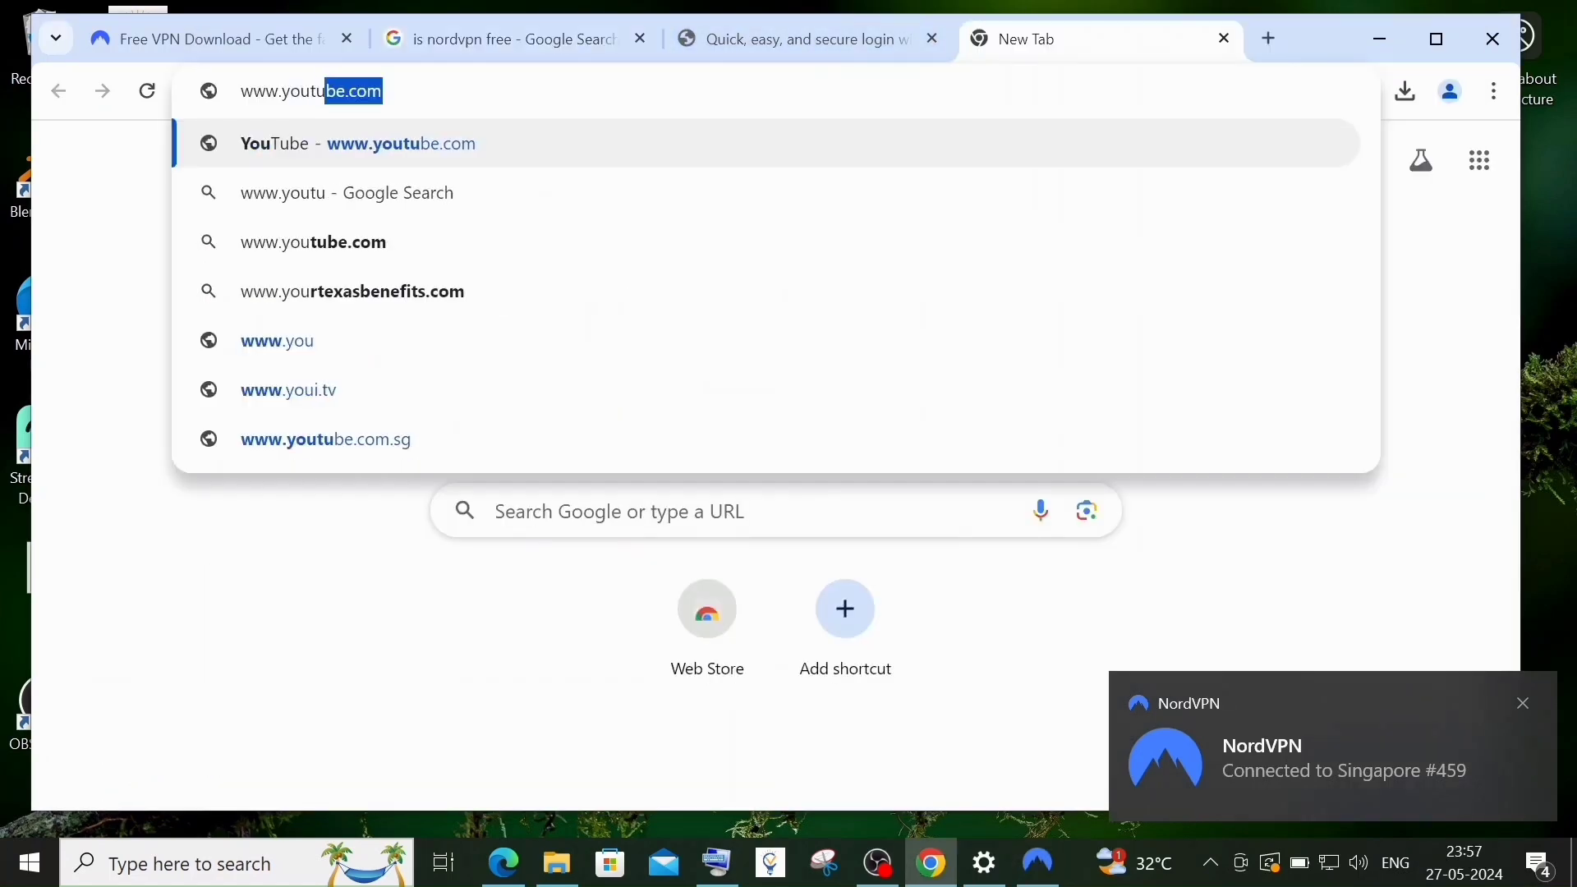
{"action": "type", "text": "be"}
{"action": "key", "text": "Return"}
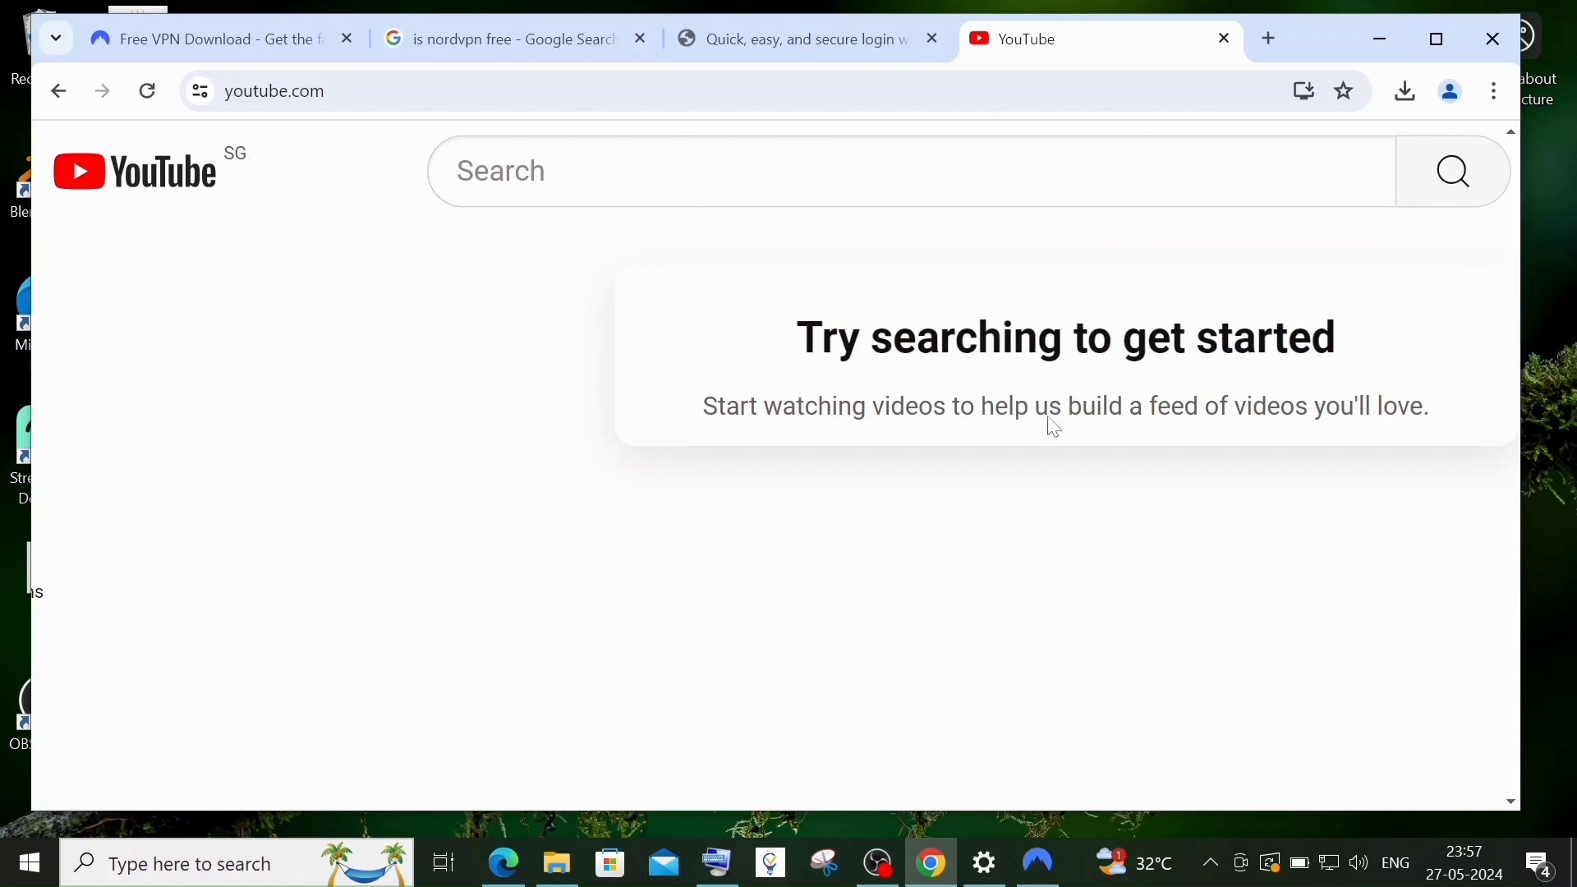
Check the NordVPN tray icon among the hidden icons to confirm it reports Connected.
{"action": "left_click", "coordinate": [1214, 863]}
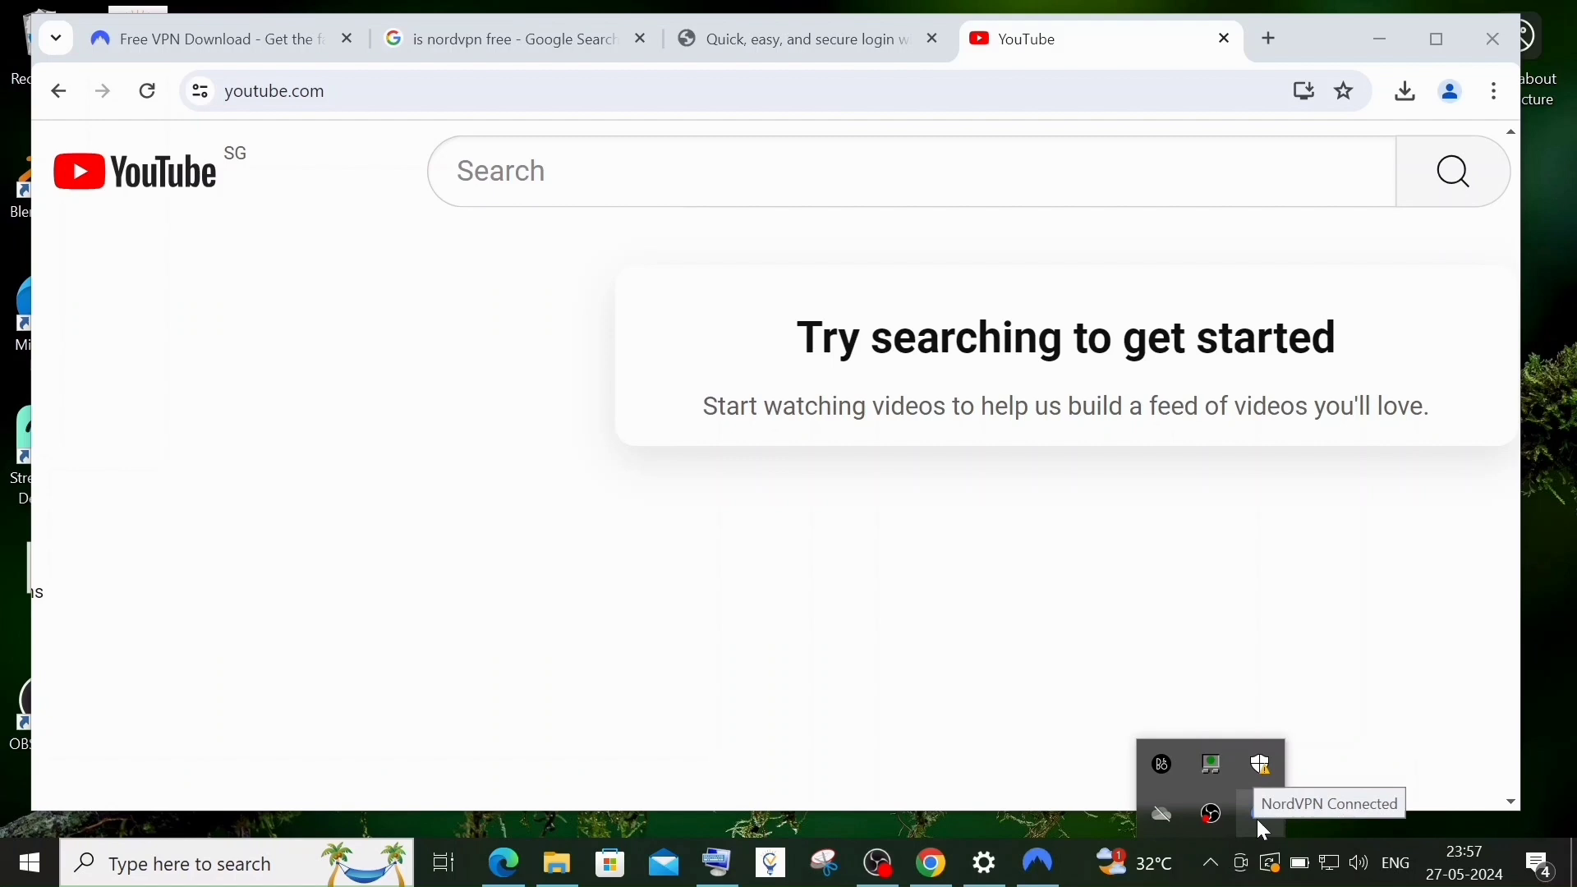
{"action": "left_click", "coordinate": [1214, 859]}
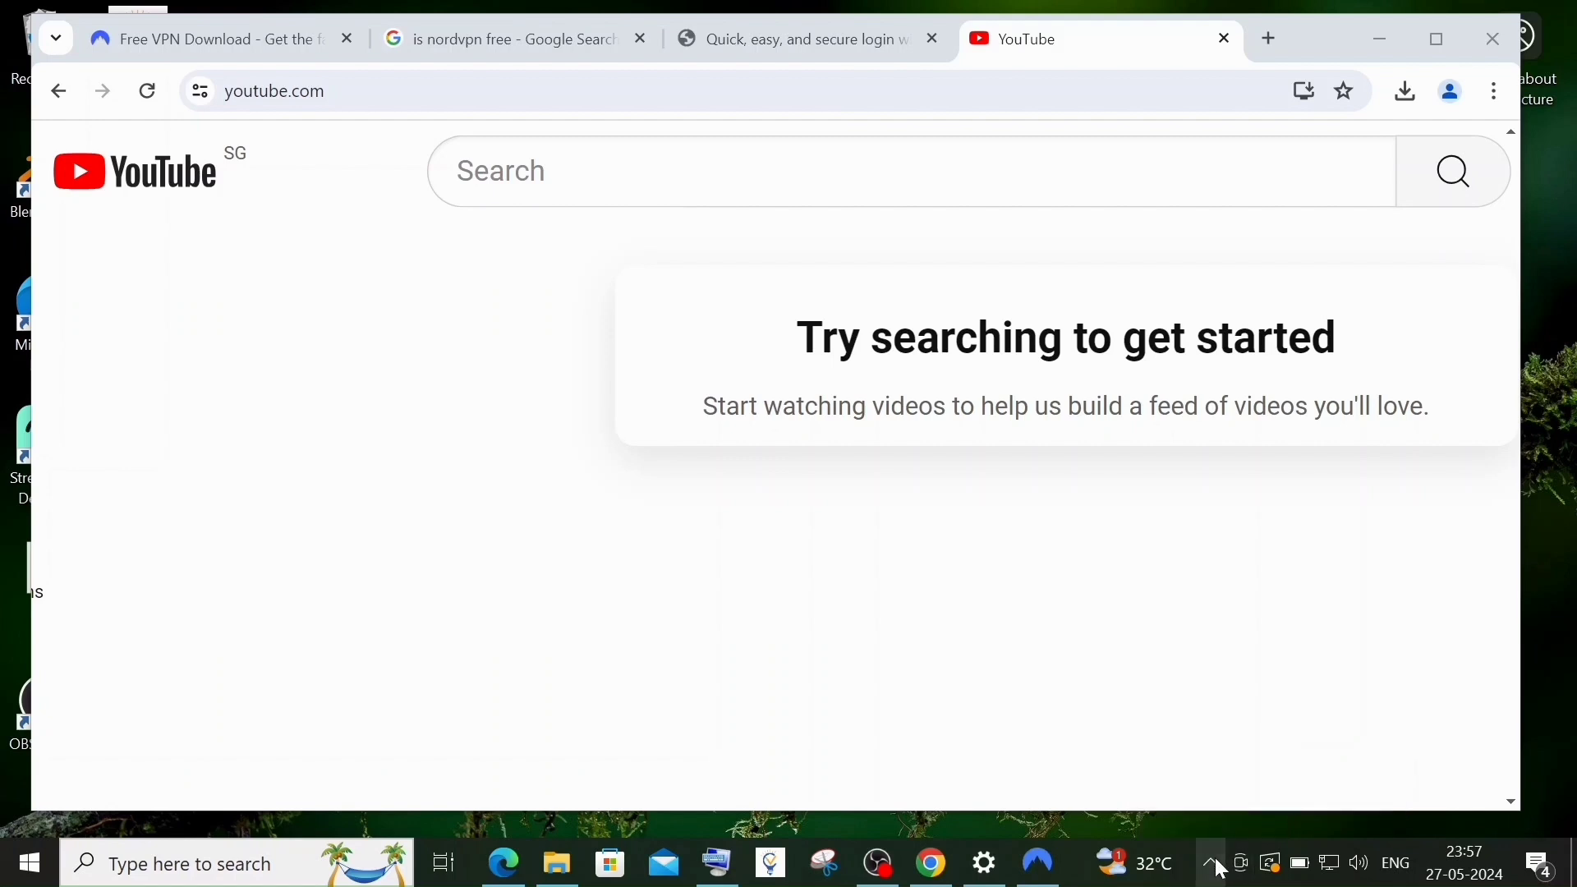
{"action": "left_click", "coordinate": [1215, 857]}
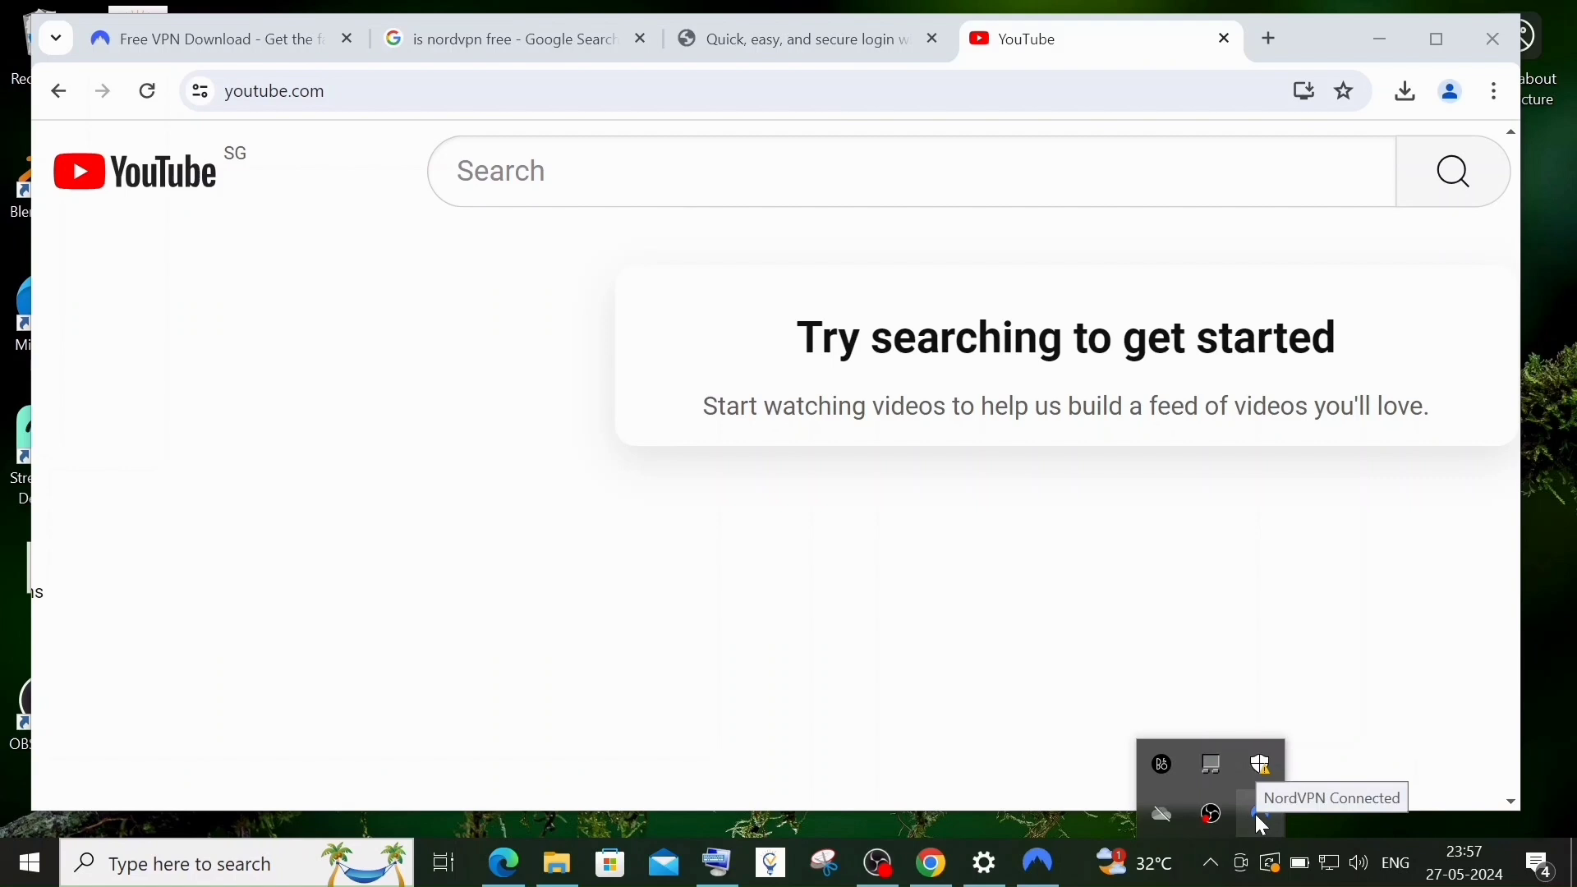
Reopen the NordVPN window from the system tray, closing and reopening it until it shows Singapore #459.
{"action": "left_click", "coordinate": [1255, 815]}
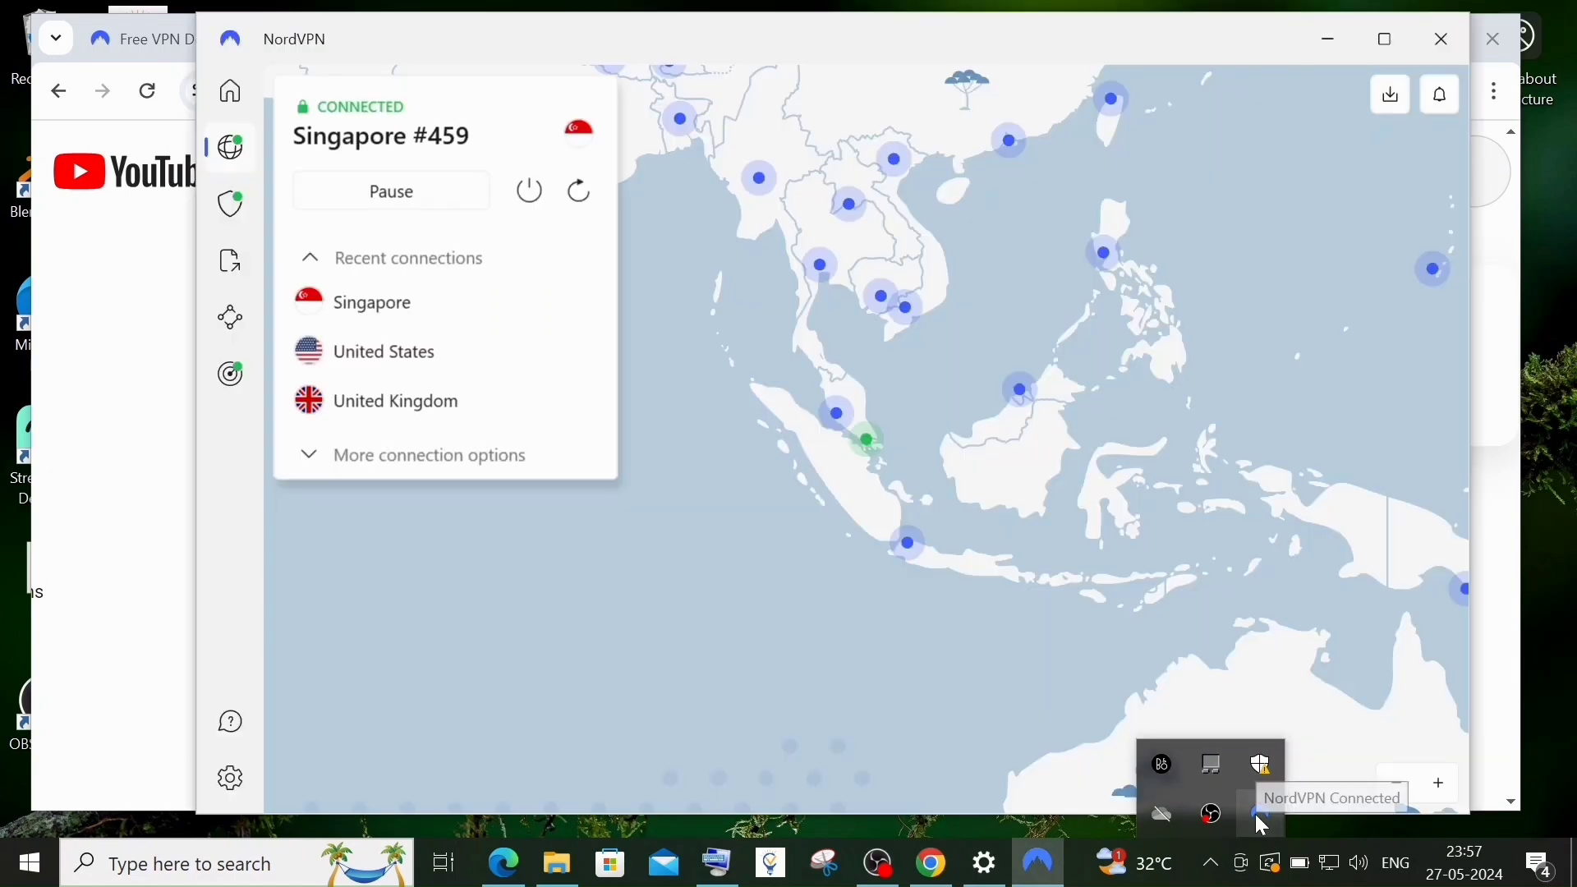
{"action": "left_click", "coordinate": [1445, 51]}
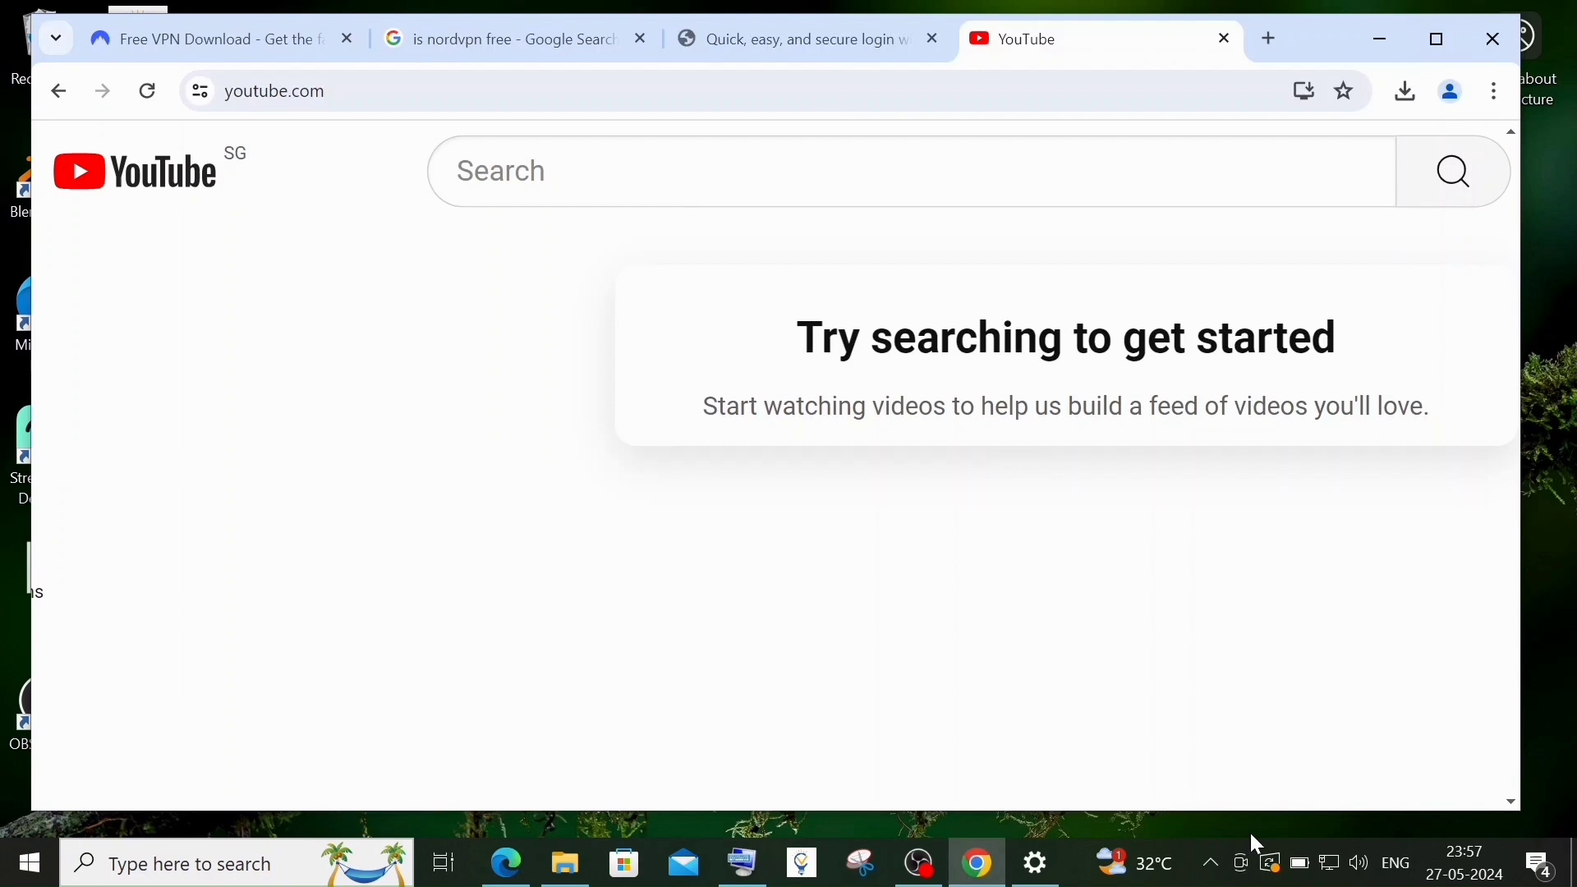
{"action": "left_click", "coordinate": [1211, 862]}
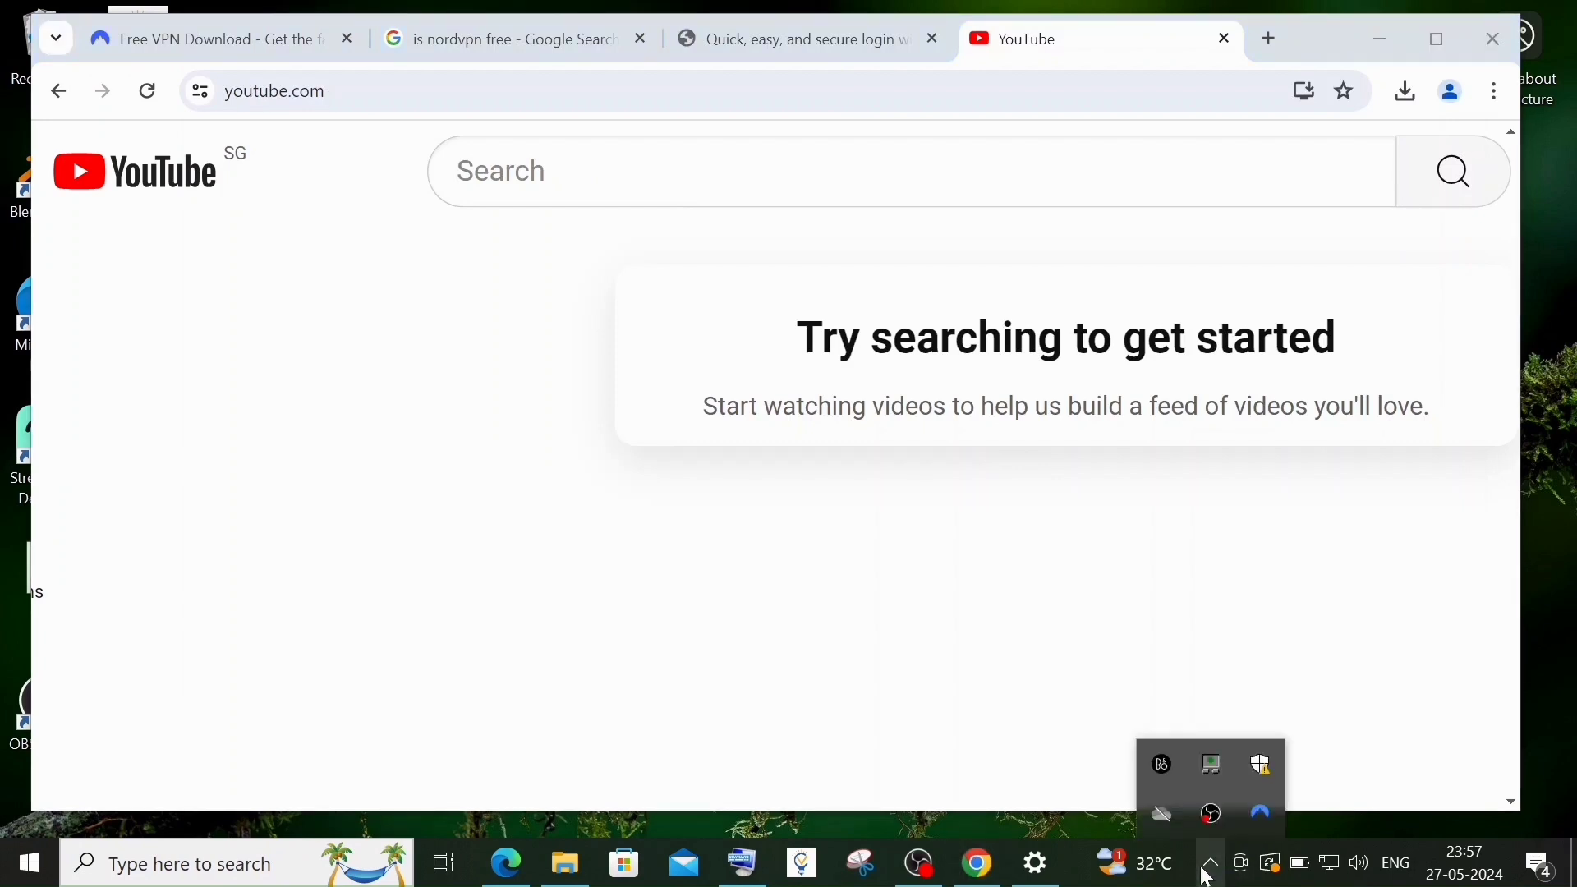
{"action": "left_click", "coordinate": [1259, 803]}
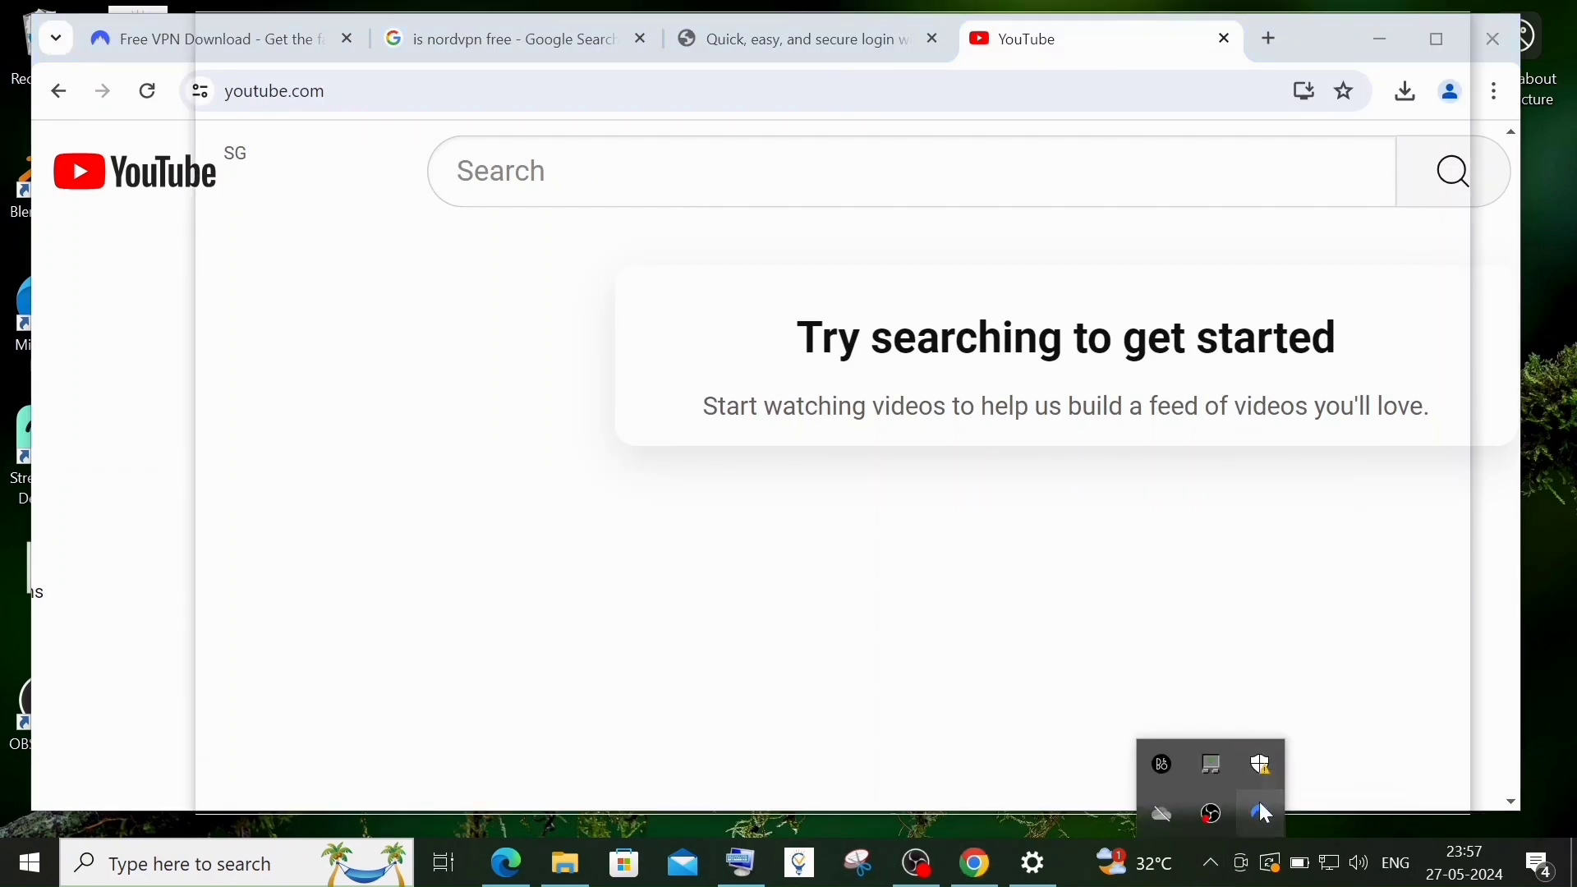
{"action": "left_click", "coordinate": [1443, 41]}
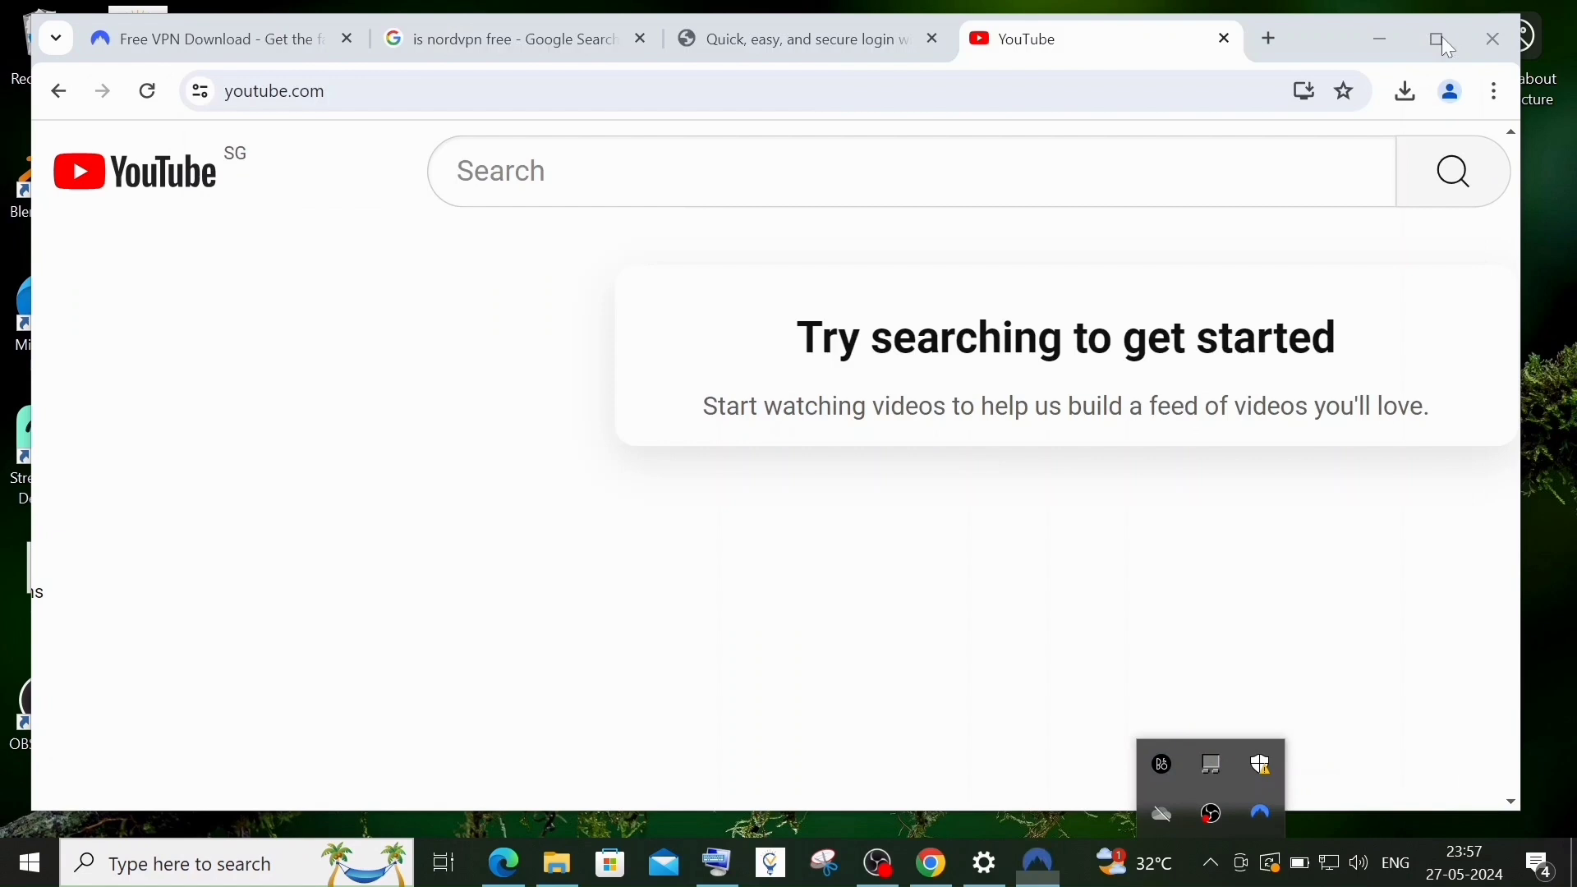
{"action": "left_click", "coordinate": [1259, 817]}
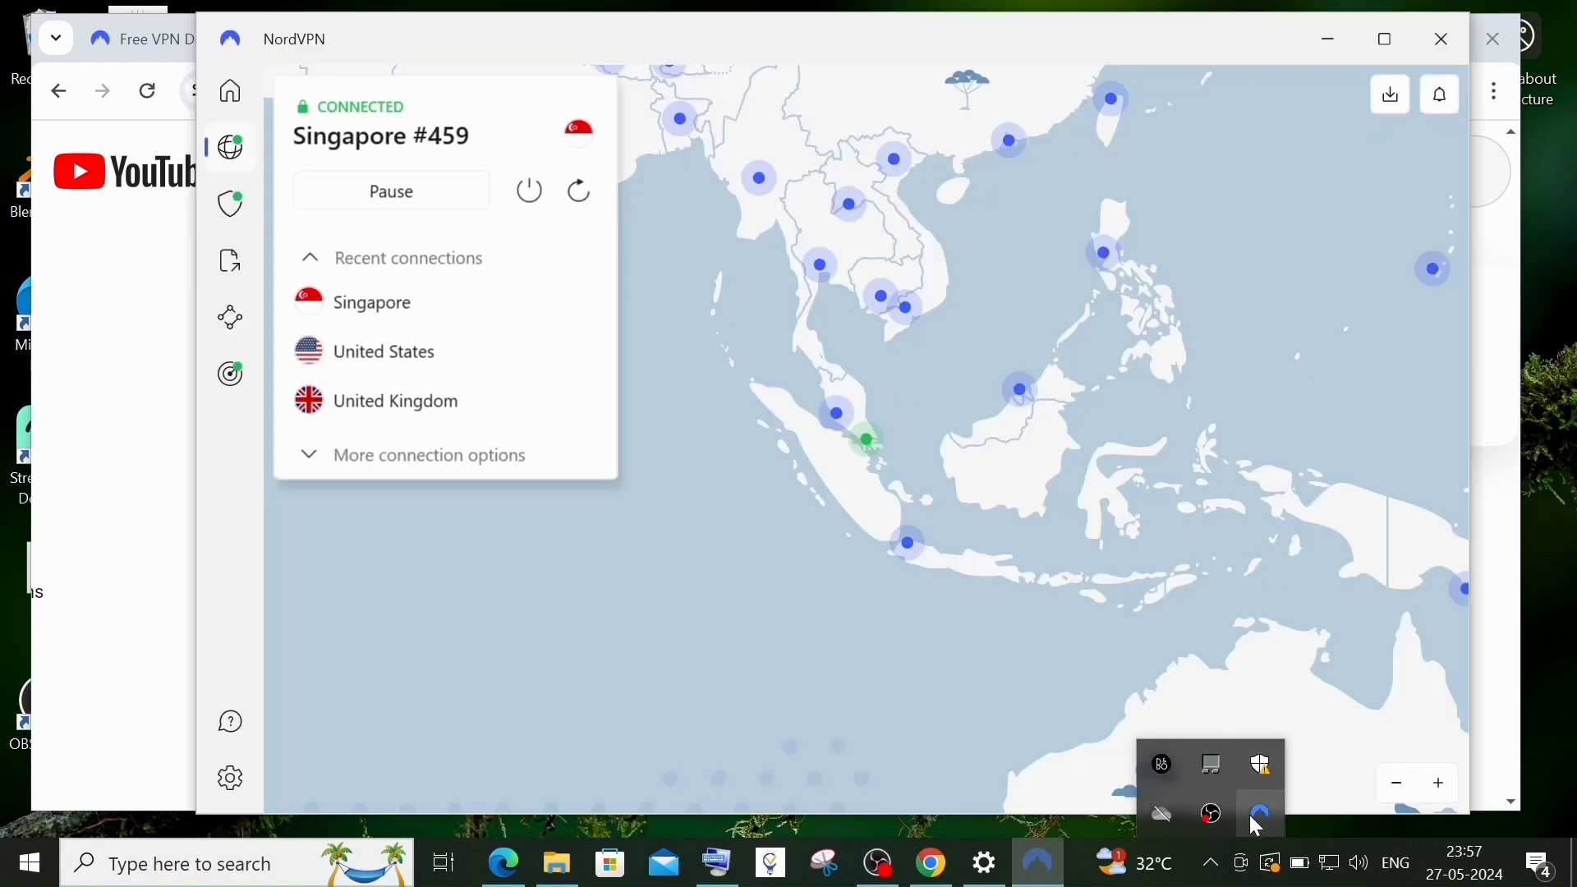
Disconnect NordVPN from Singapore #459, leaving it Not Connected with Quick Connect available.
{"action": "left_click", "coordinate": [535, 205]}
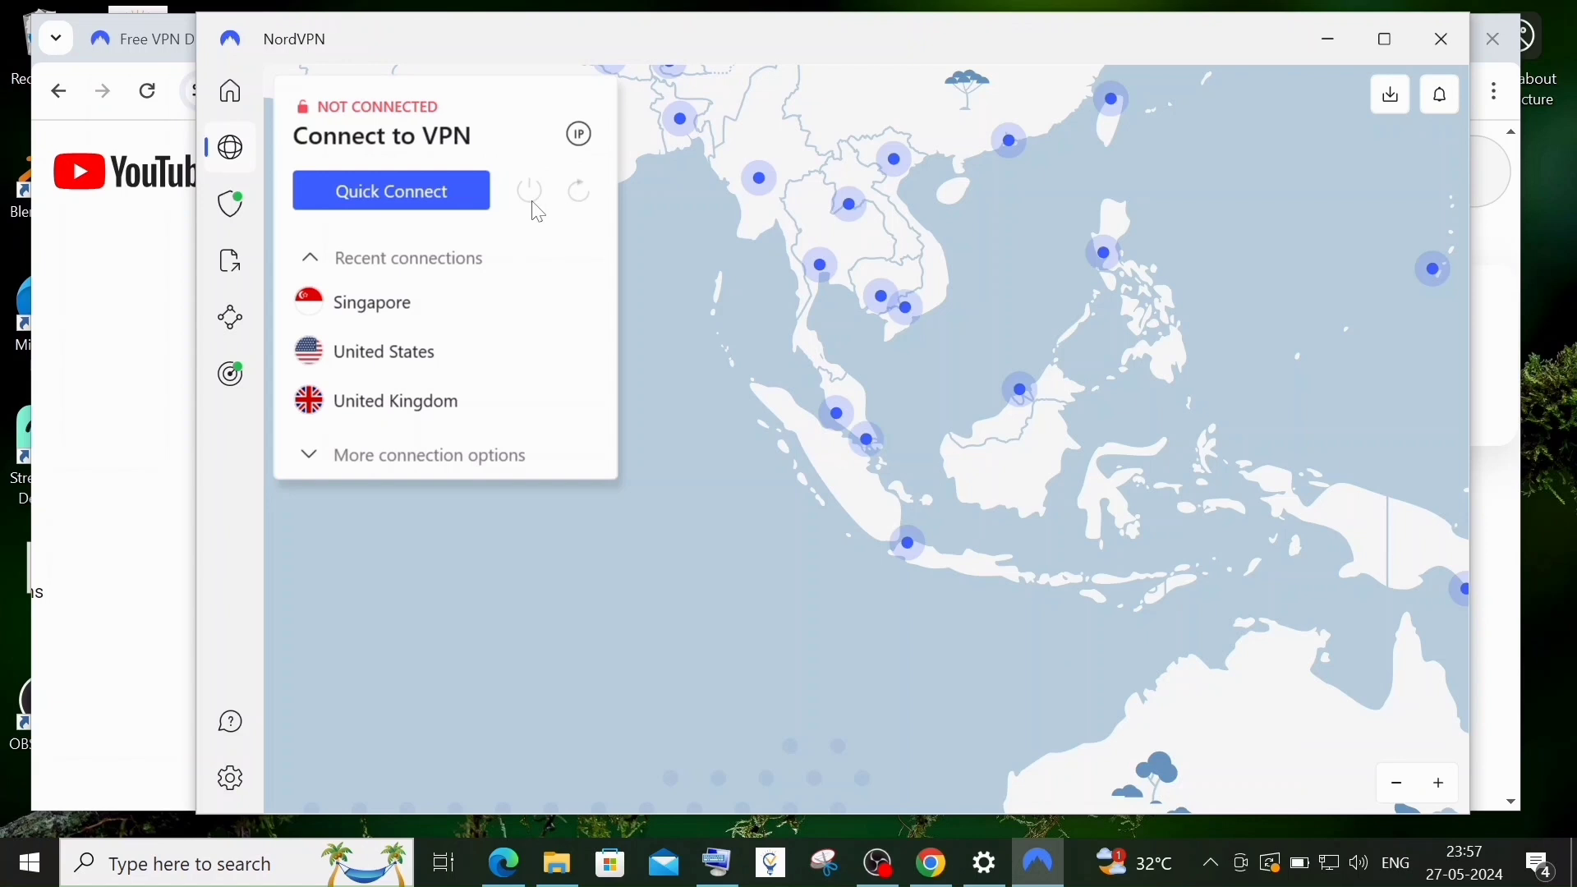